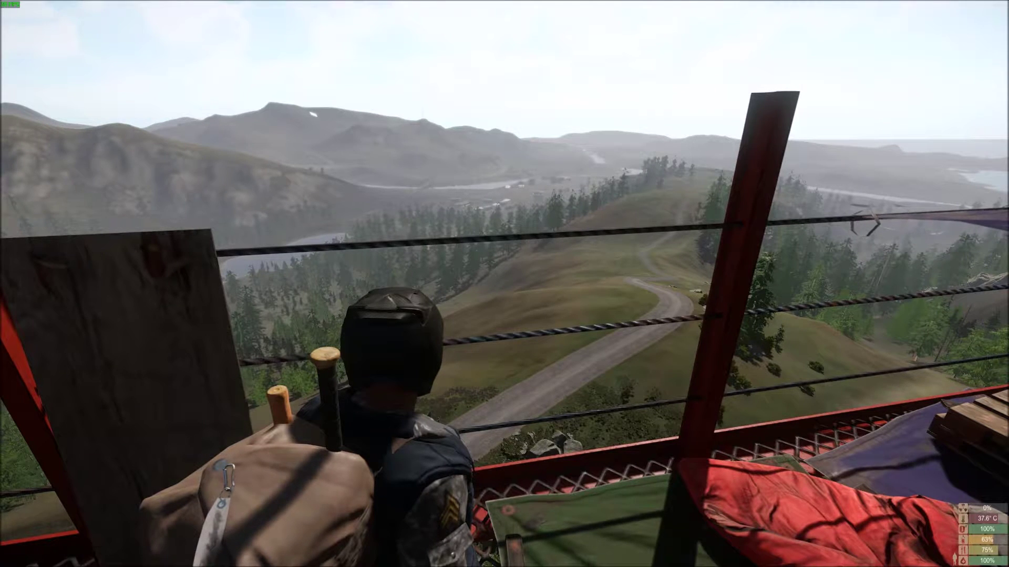
Open the game's video settings and lower the display resolution to 1280 x 720.
{"action": "key", "text": "Escape"}
{"action": "left_click", "coordinate": [536, 363]}
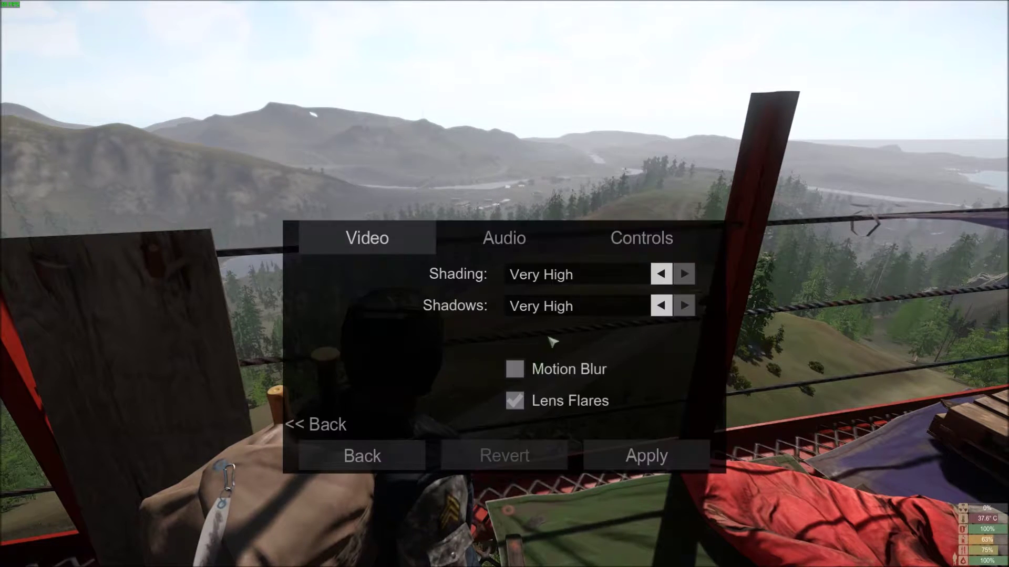
{"action": "left_click", "coordinate": [334, 427]}
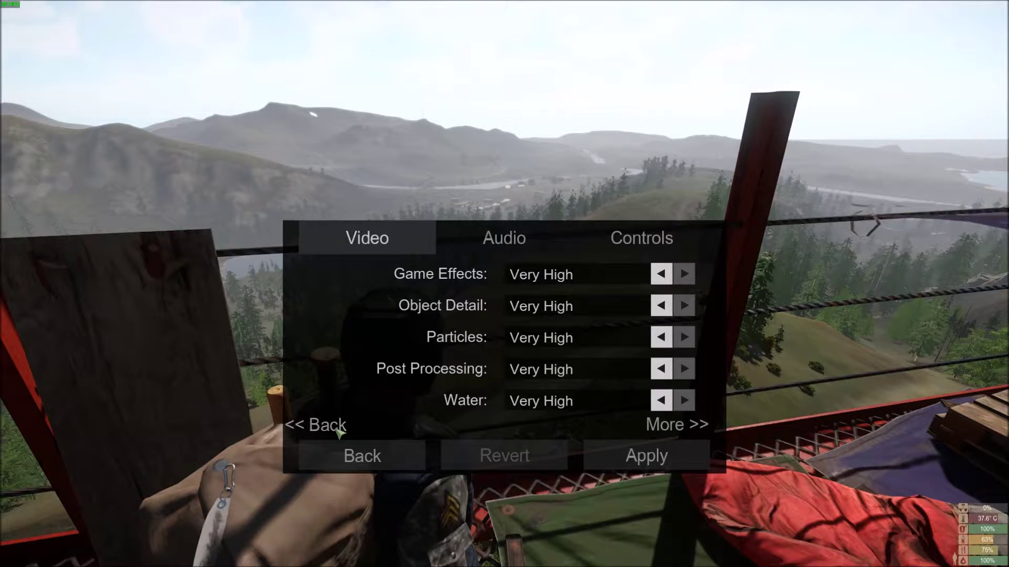
{"action": "left_click", "coordinate": [336, 427]}
{"action": "left_click", "coordinate": [661, 275]}
{"action": "left_click", "coordinate": [661, 278]}
{"action": "left_click", "coordinate": [660, 278]}
{"action": "left_click", "coordinate": [660, 278]}
{"action": "left_click", "coordinate": [661, 278]}
{"action": "left_click", "coordinate": [661, 280]}
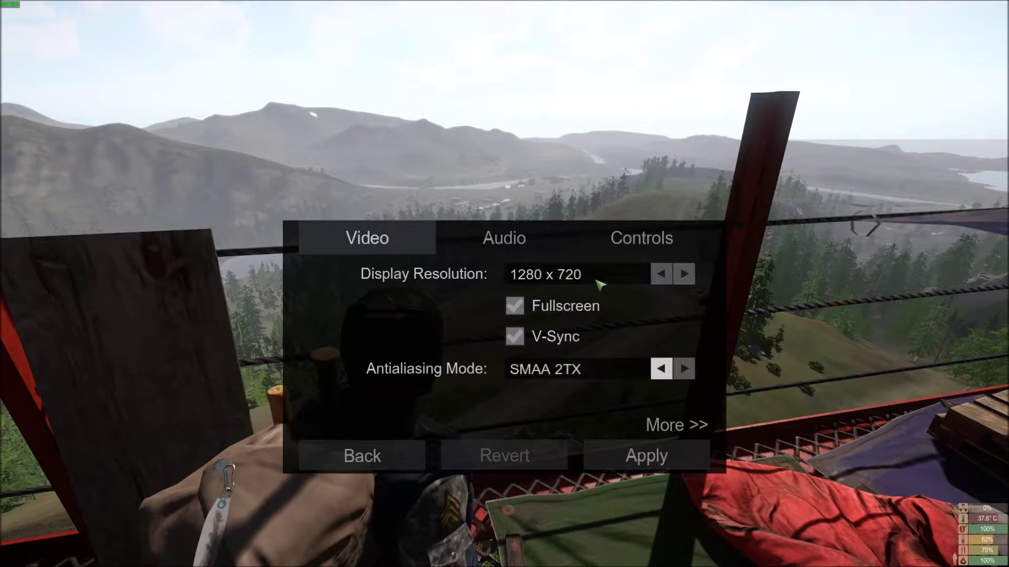
Set antialiasing to SMAA 1X and apply the video settings.
{"action": "left_click", "coordinate": [657, 369]}
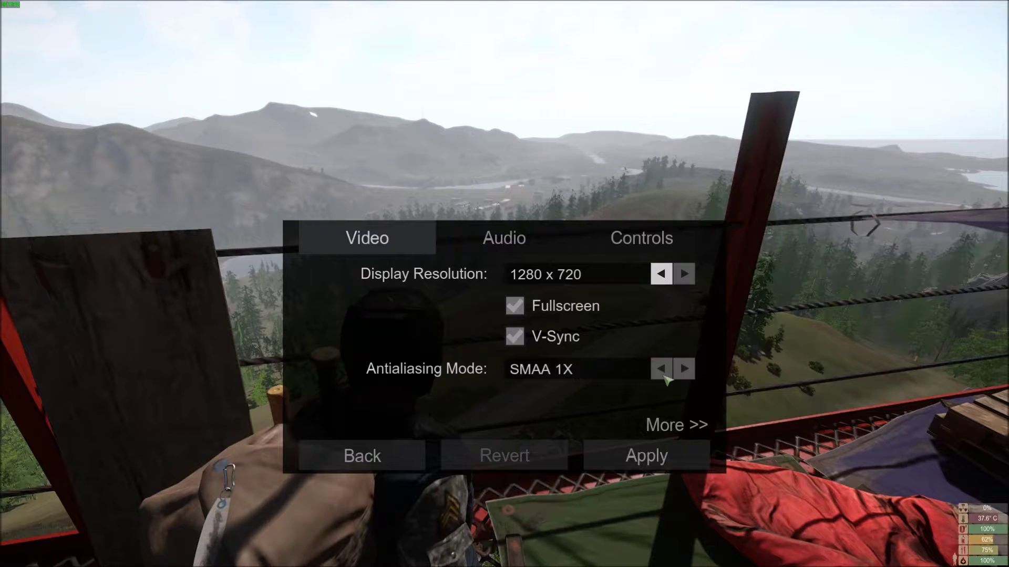
{"action": "left_click", "coordinate": [661, 369]}
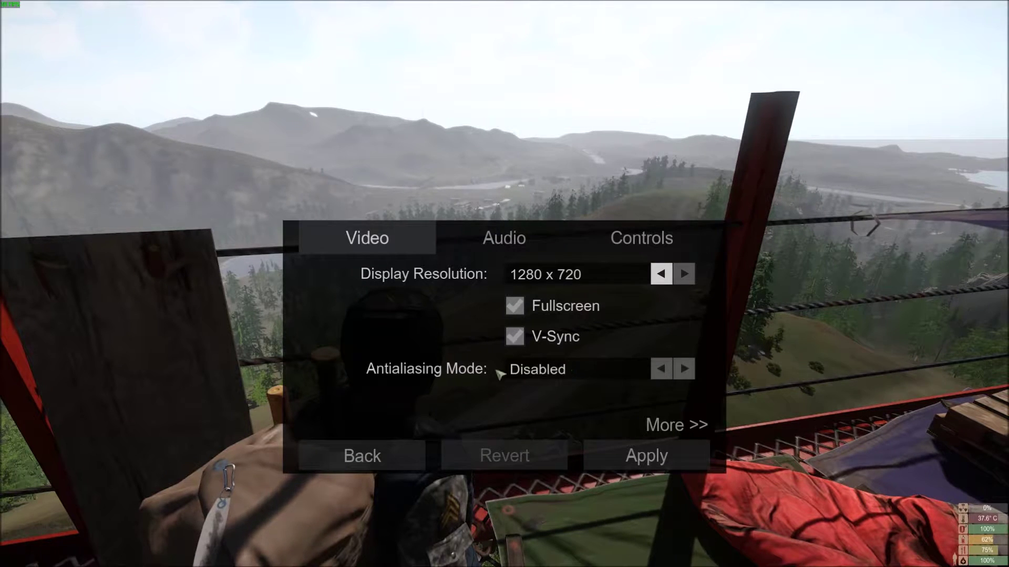
{"action": "left_click", "coordinate": [684, 371]}
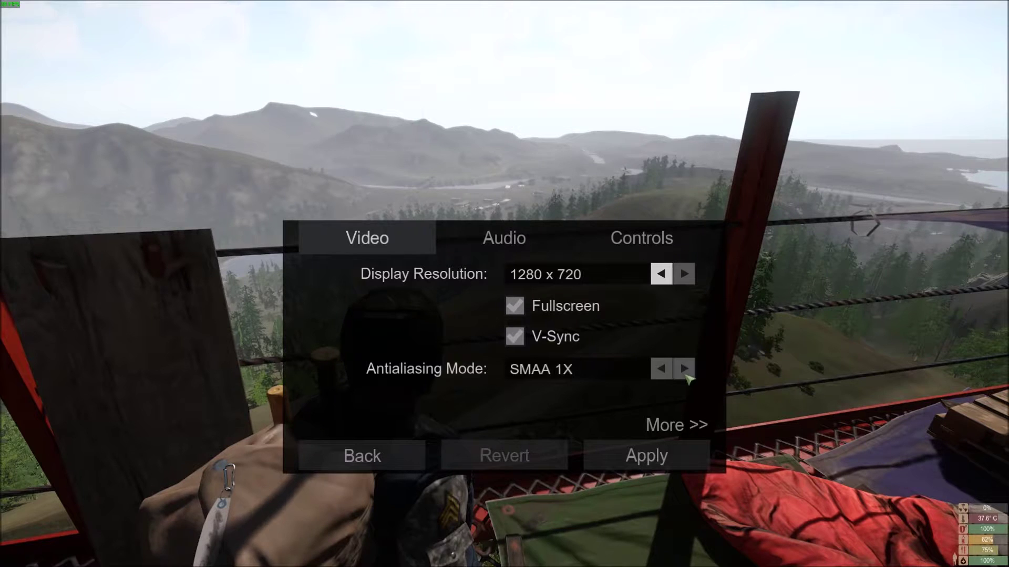
{"action": "left_click", "coordinate": [657, 461]}
Confirm the applied changes, then switch to windowed mode and back to fullscreen with Alt+Enter.
{"action": "key", "text": "Return"}
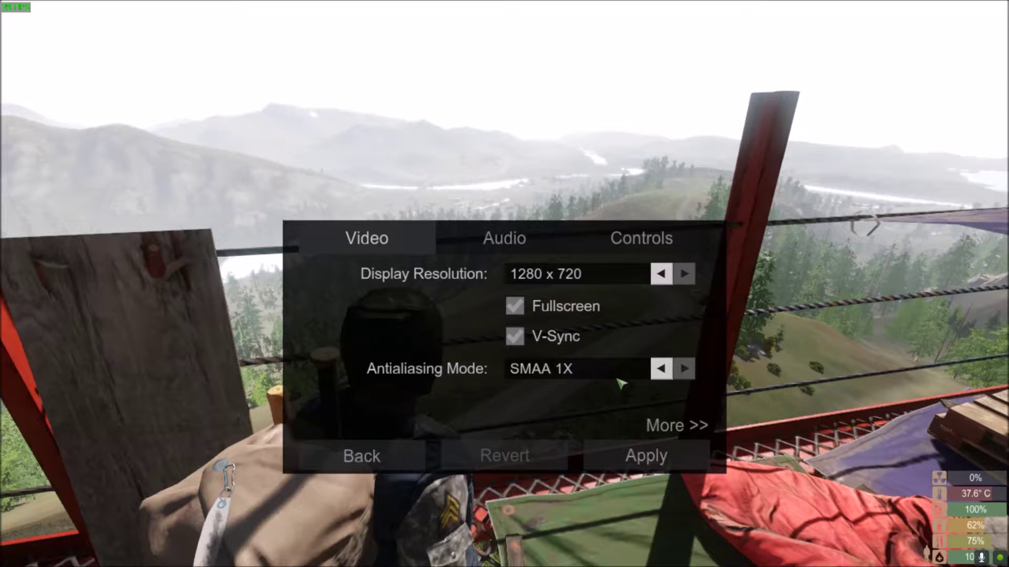
{"action": "key", "text": "alt+Return"}
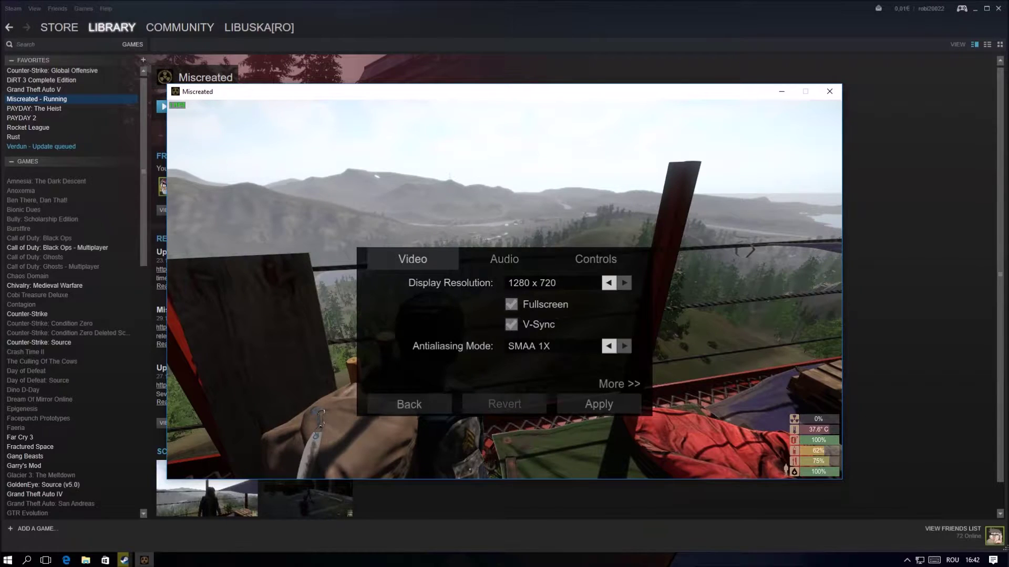
{"action": "key", "text": "alt+Return"}
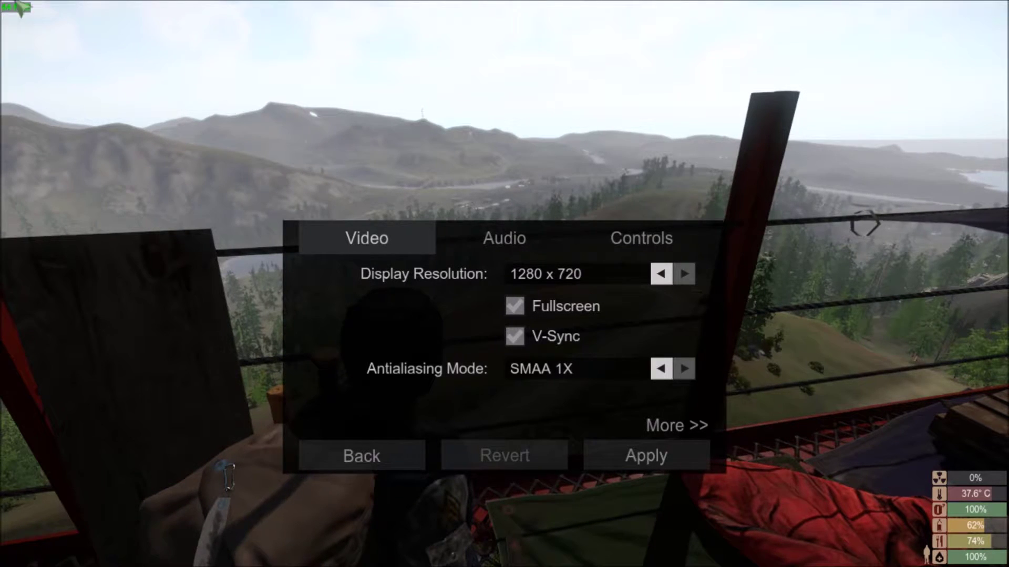
On the second video page, try lowering Game Effects, then restore it to Very High.
{"action": "left_click", "coordinate": [668, 426]}
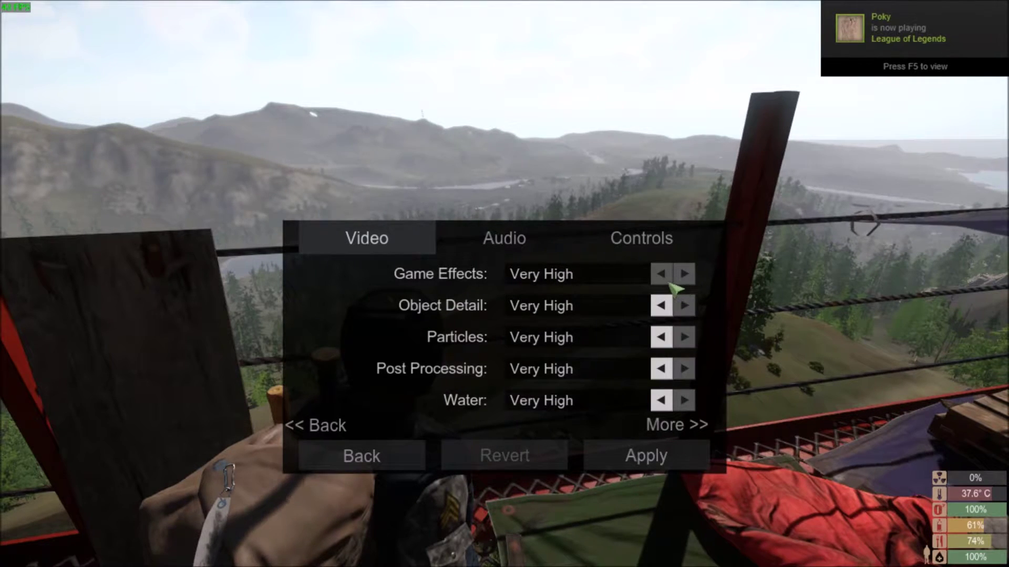
{"action": "left_click", "coordinate": [668, 282]}
{"action": "left_click", "coordinate": [668, 283]}
{"action": "left_click", "coordinate": [668, 282]}
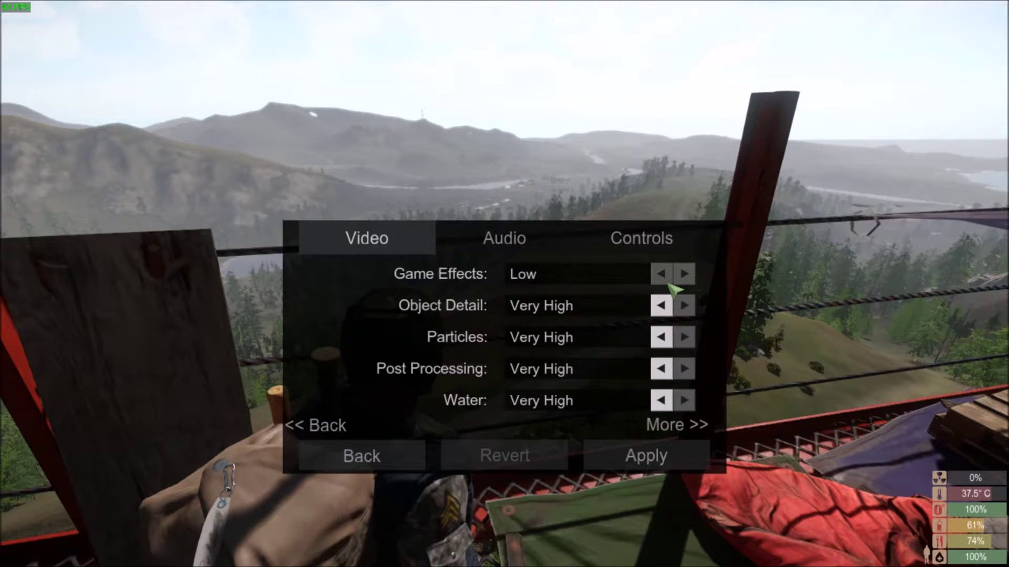
{"action": "left_click", "coordinate": [685, 276]}
{"action": "left_click", "coordinate": [687, 278]}
{"action": "left_click", "coordinate": [689, 279]}
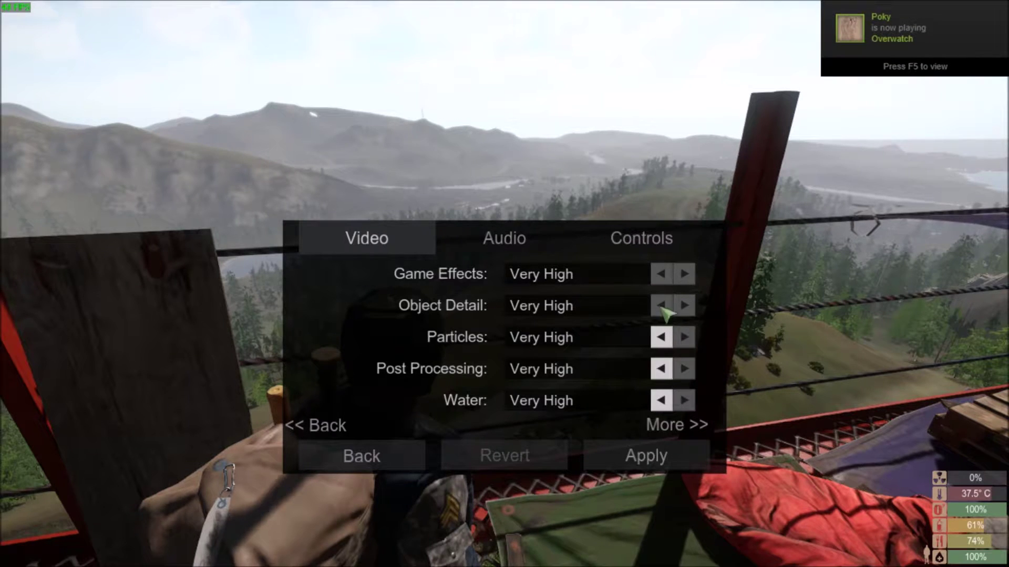
Set Object Detail to High and Particles, Post Processing and Water to Low.
{"action": "left_click", "coordinate": [662, 307]}
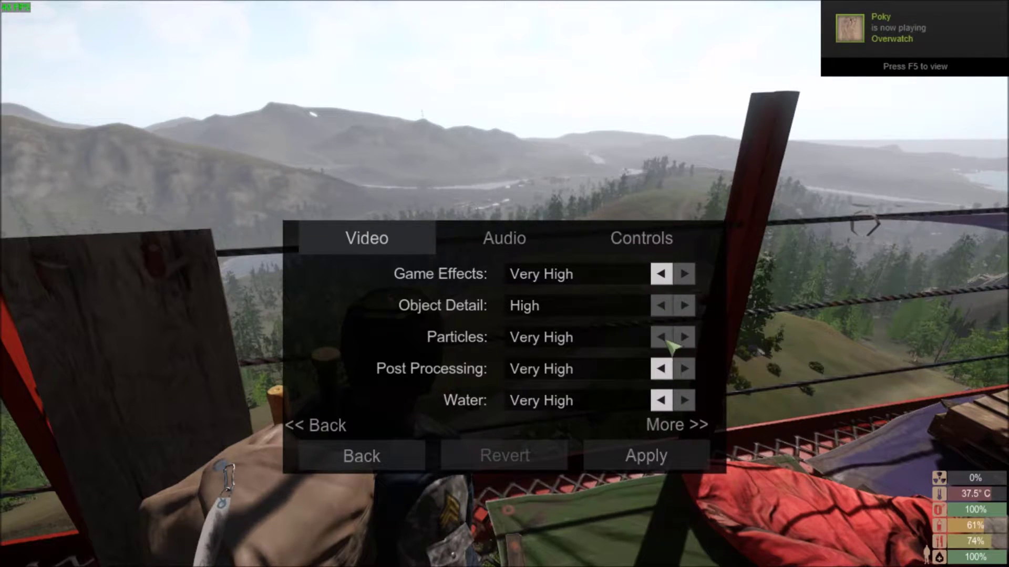
{"action": "left_click", "coordinate": [664, 341]}
{"action": "left_click", "coordinate": [664, 342]}
{"action": "left_click", "coordinate": [664, 341]}
{"action": "left_click", "coordinate": [663, 374]}
{"action": "left_click", "coordinate": [663, 374]}
{"action": "left_click", "coordinate": [663, 374]}
{"action": "left_click", "coordinate": [661, 402]}
{"action": "left_click", "coordinate": [661, 402]}
{"action": "left_click", "coordinate": [661, 402]}
{"action": "left_click", "coordinate": [674, 424]}
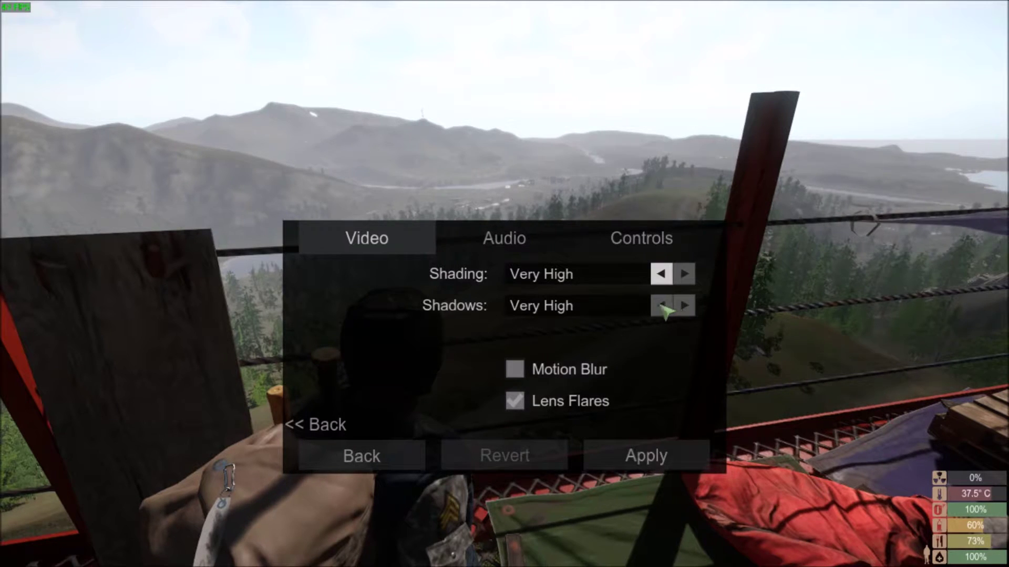
Lower Shadows and Shading to Low, apply and confirm, then page back to the resolution settings.
{"action": "left_click", "coordinate": [663, 307]}
{"action": "left_click", "coordinate": [663, 308]}
{"action": "left_click", "coordinate": [663, 308]}
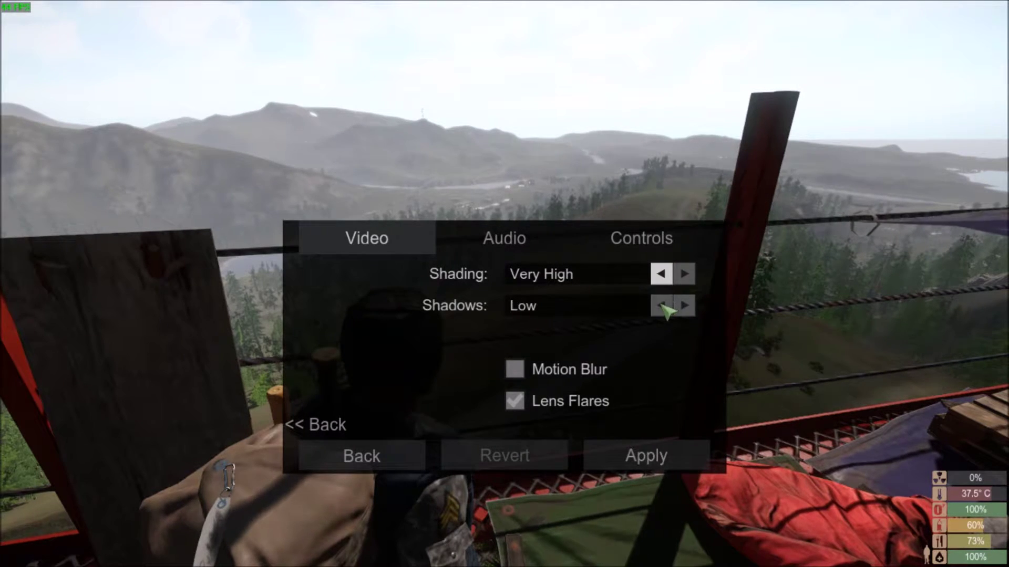
{"action": "left_click", "coordinate": [663, 272]}
{"action": "left_click", "coordinate": [663, 272]}
{"action": "left_click", "coordinate": [663, 272]}
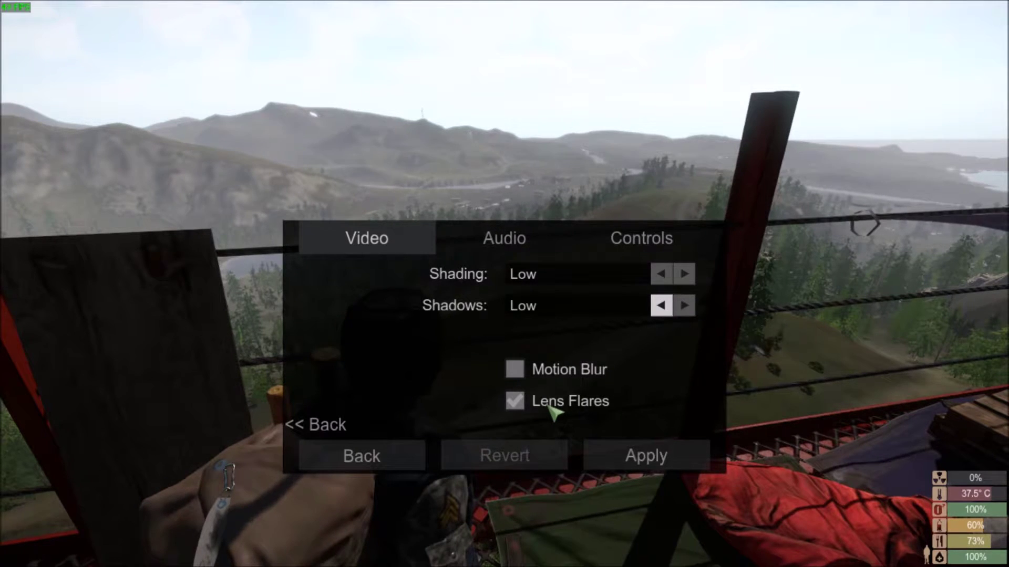
{"action": "left_click", "coordinate": [664, 456]}
{"action": "left_click", "coordinate": [602, 418]}
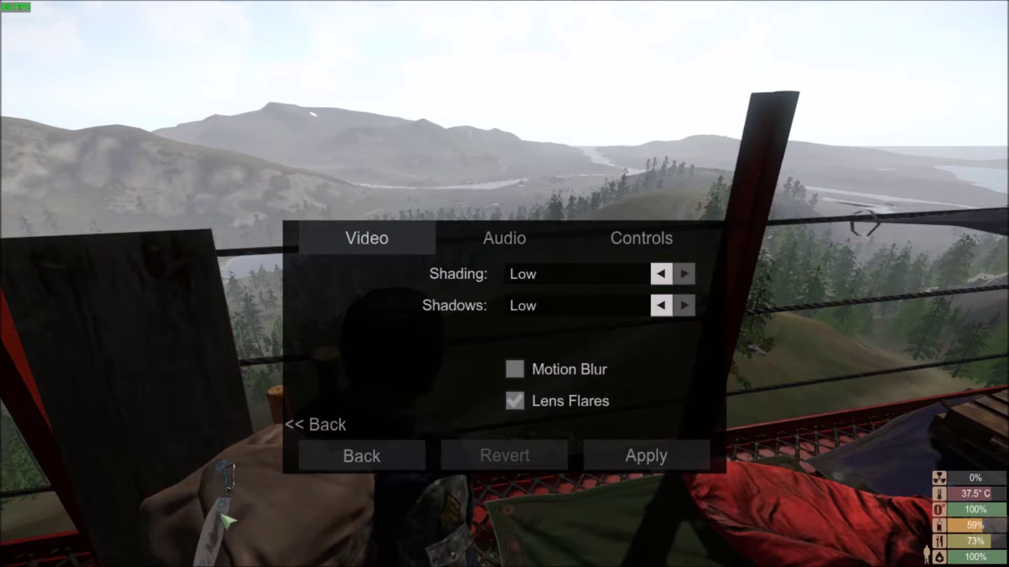
{"action": "left_click", "coordinate": [336, 428]}
{"action": "left_click", "coordinate": [331, 428]}
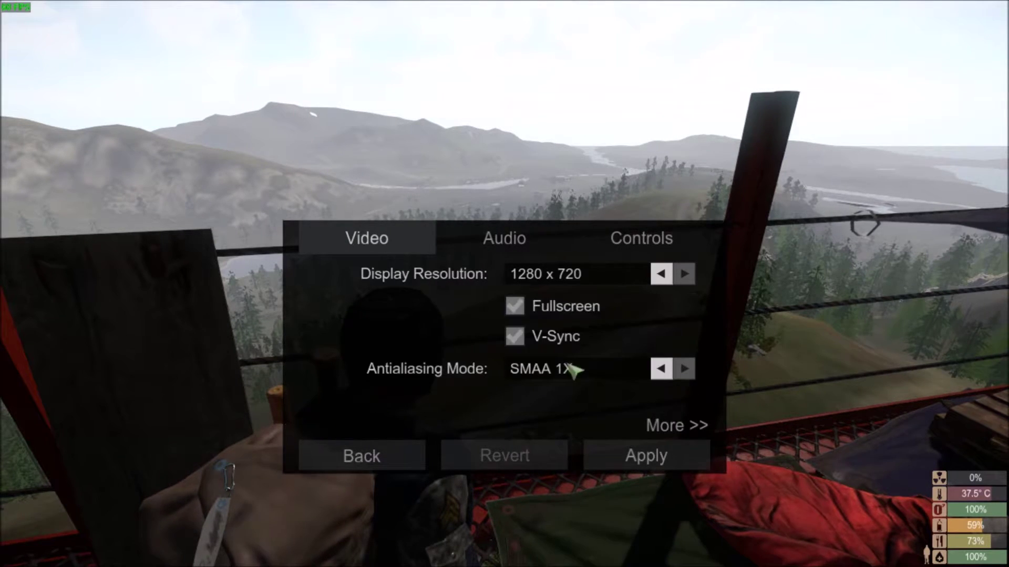
Close the settings menu and return to gameplay on the lookout tower.
{"action": "key", "text": "Escape"}
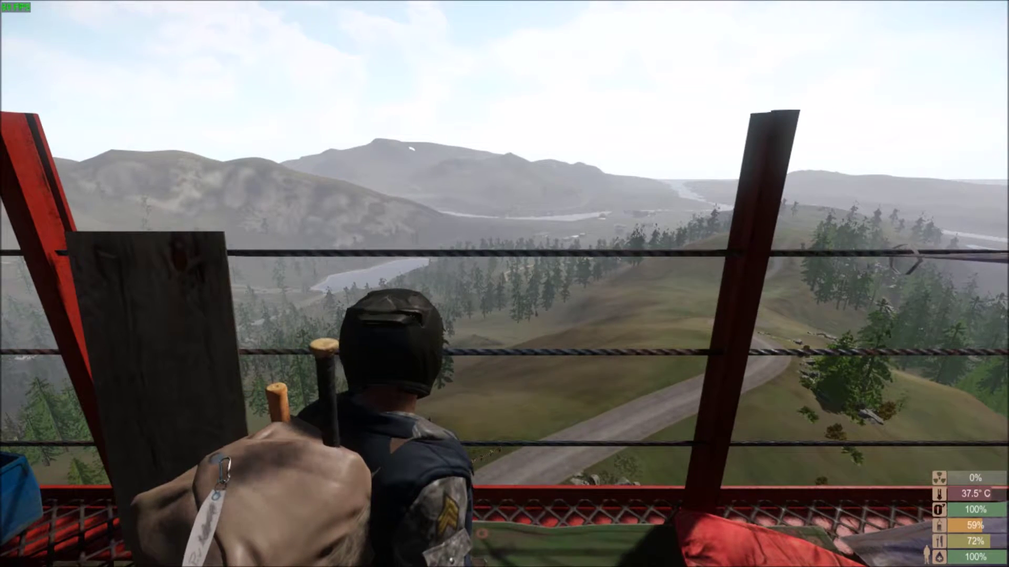
Open the game settings and step the display resolution up to 1600 x 1200.
{"action": "key", "text": "Escape"}
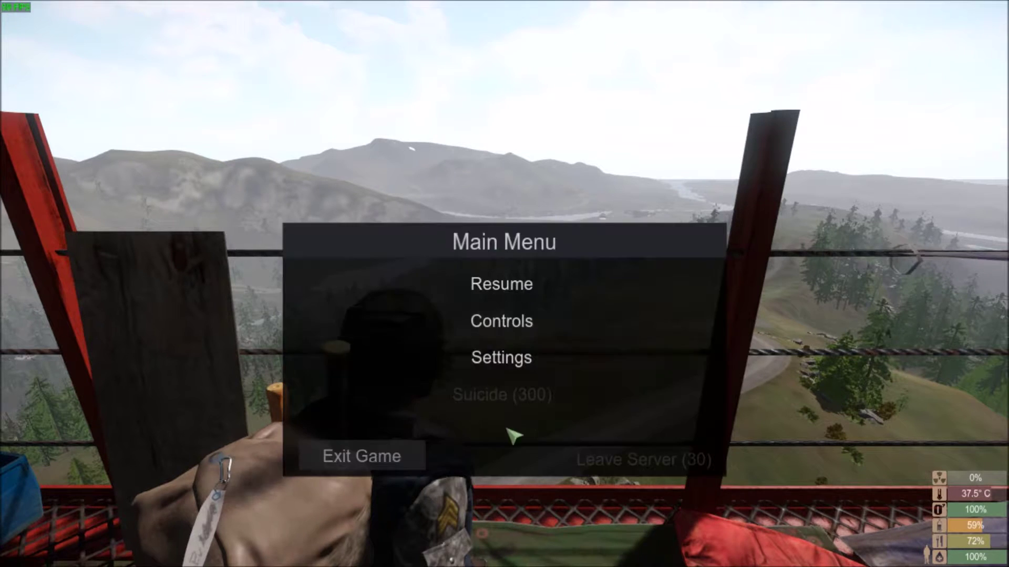
{"action": "left_click", "coordinate": [512, 360]}
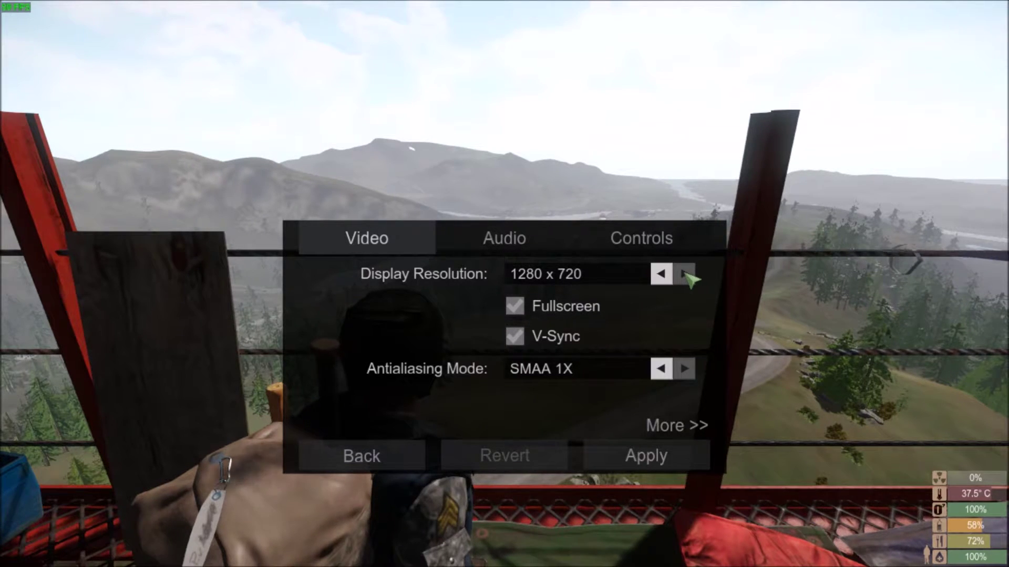
{"action": "left_click", "coordinate": [685, 274]}
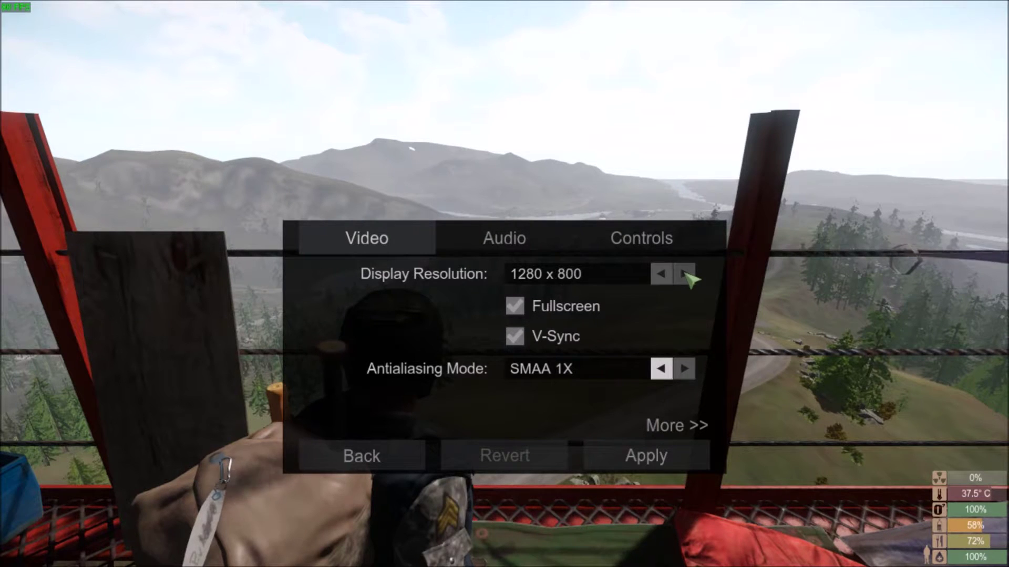
{"action": "left_click", "coordinate": [685, 274]}
{"action": "left_click", "coordinate": [661, 273]}
{"action": "left_click", "coordinate": [685, 274]}
{"action": "left_click", "coordinate": [686, 274]}
{"action": "left_click", "coordinate": [686, 274]}
{"action": "left_click", "coordinate": [686, 274]}
{"action": "left_click", "coordinate": [686, 274]}
{"action": "left_click", "coordinate": [686, 274]}
{"action": "left_click", "coordinate": [686, 274]}
{"action": "left_click", "coordinate": [684, 274]}
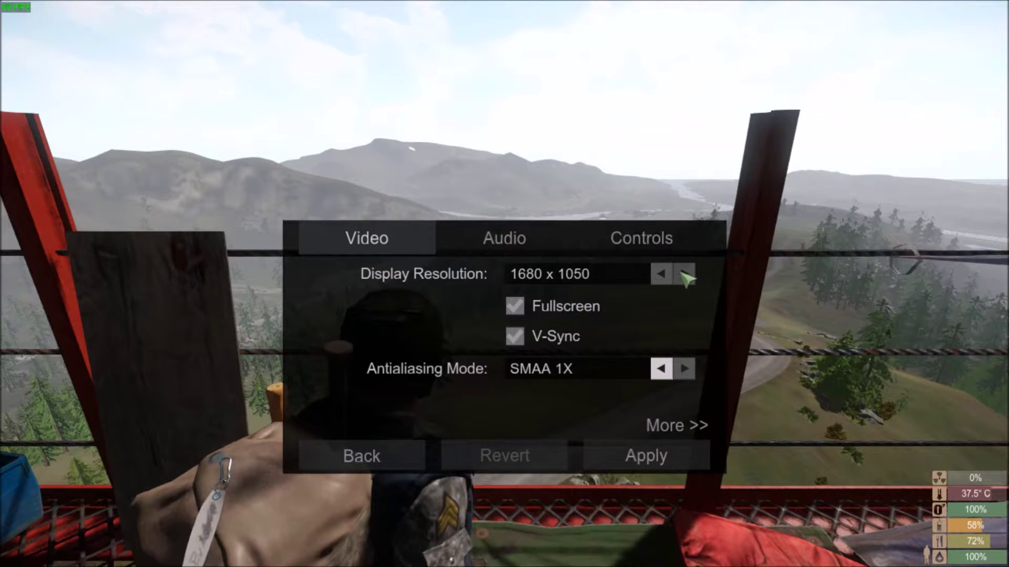
Bring the resolution down to 1440 x 900, then apply and confirm the change.
{"action": "left_click", "coordinate": [686, 275]}
{"action": "left_click", "coordinate": [661, 275]}
{"action": "left_click", "coordinate": [661, 275]}
{"action": "left_click", "coordinate": [661, 275]}
{"action": "left_click", "coordinate": [661, 275]}
{"action": "left_click", "coordinate": [661, 275]}
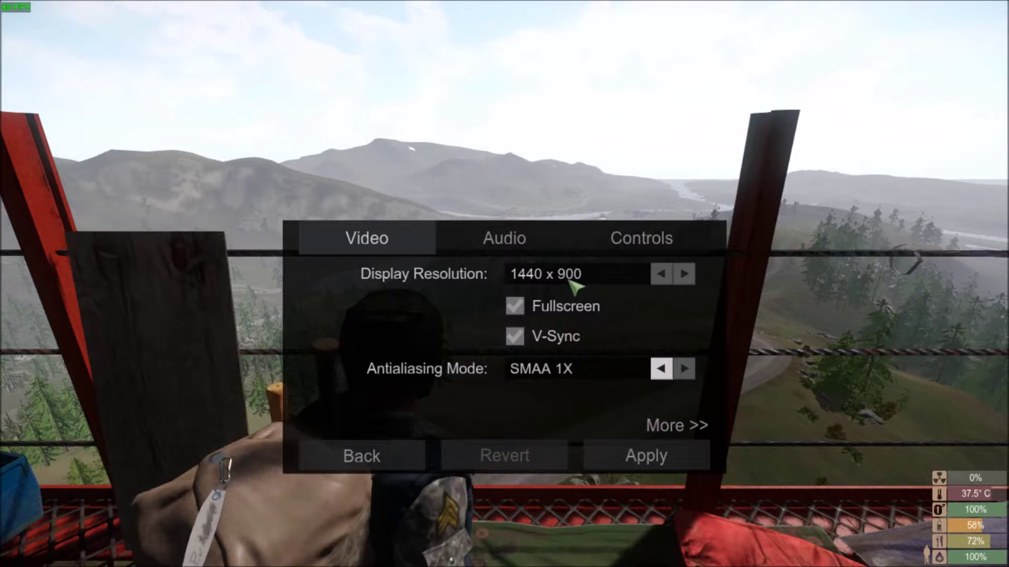
{"action": "left_click", "coordinate": [645, 459]}
{"action": "left_click", "coordinate": [591, 415]}
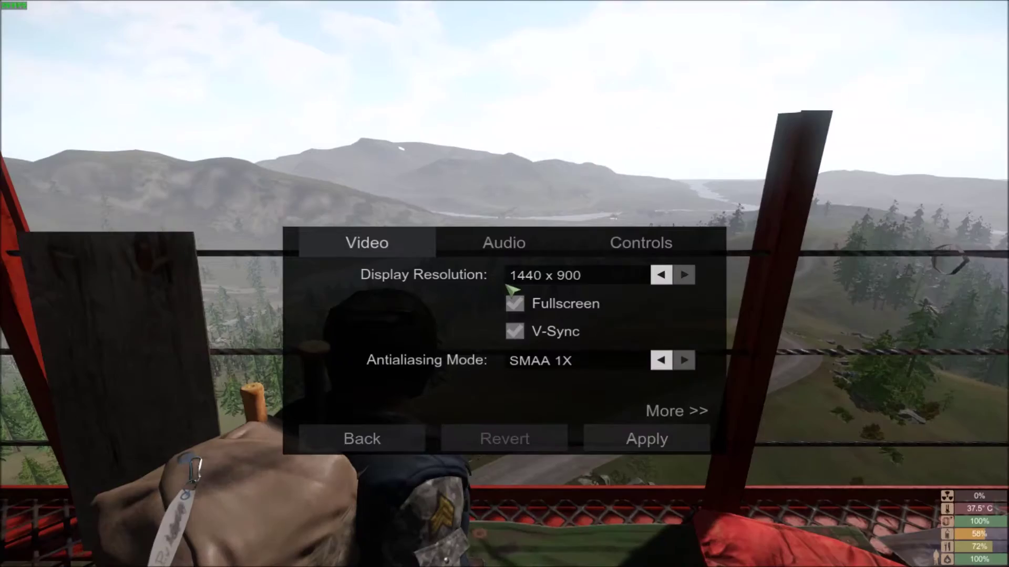
Leave the settings and go back to the Main Menu.
{"action": "left_click", "coordinate": [397, 444]}
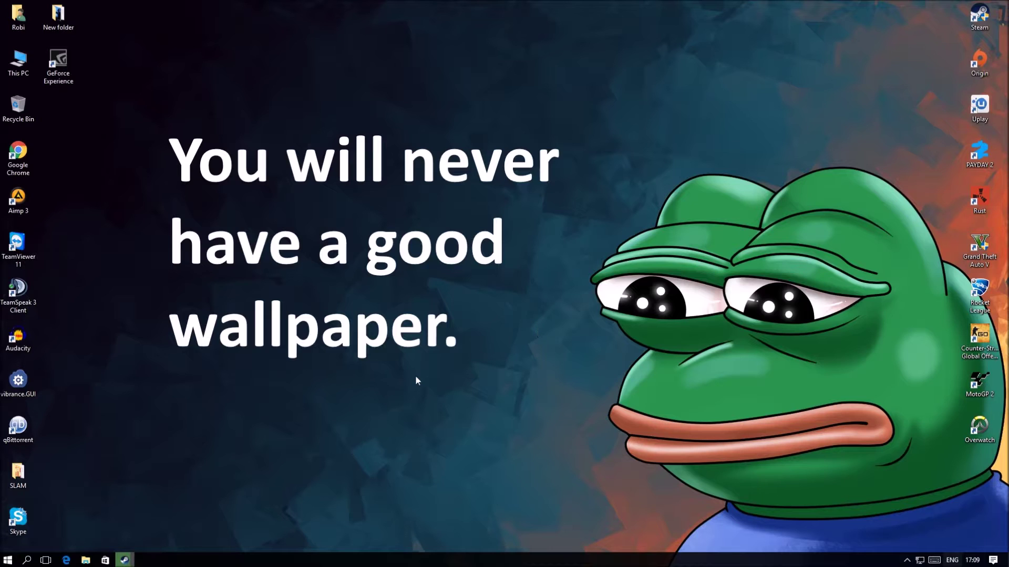
Create a New Text Document on the desktop and open it maximized in Notepad.
{"action": "right_click", "coordinate": [417, 255]}
{"action": "mouse_move", "coordinate": [466, 358]}
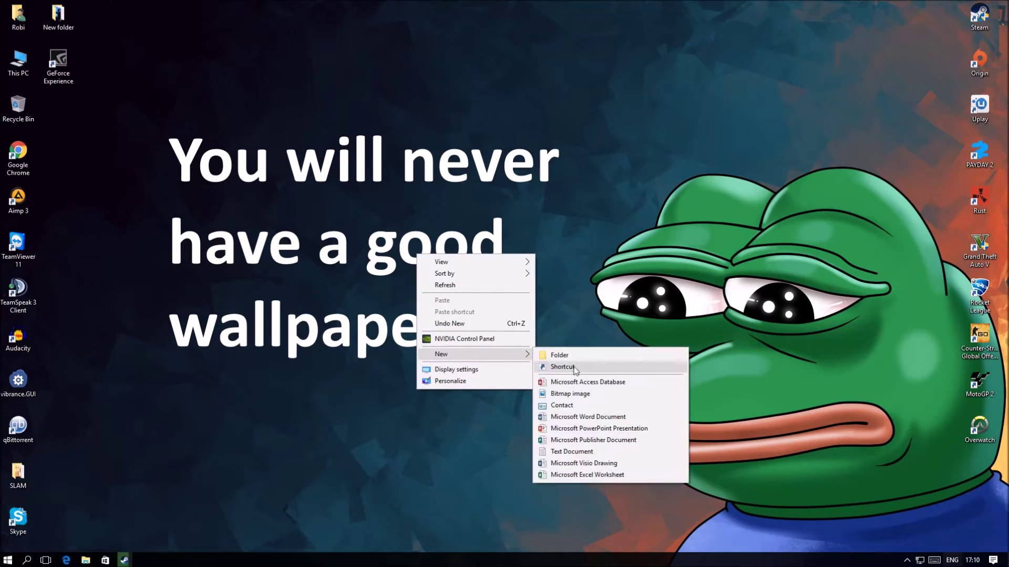
{"action": "left_click", "coordinate": [637, 453]}
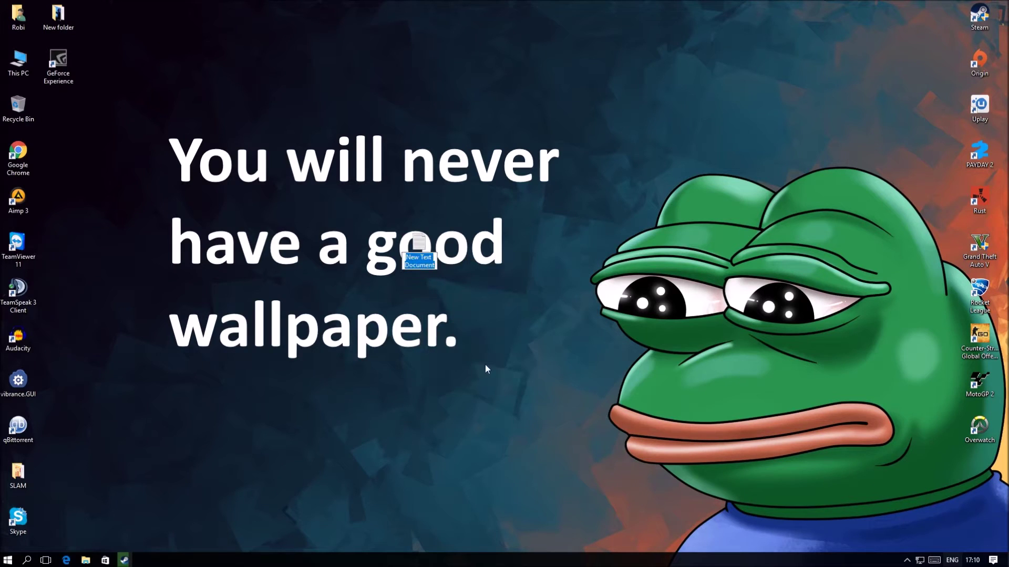
{"action": "left_click", "coordinate": [416, 247]}
{"action": "double_click", "coordinate": [415, 247]}
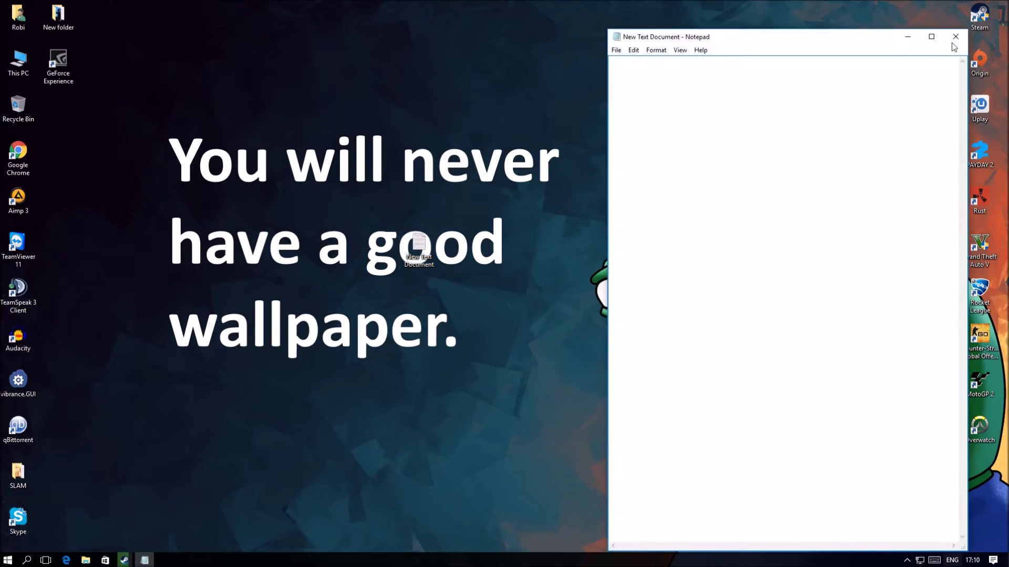
{"action": "double_click", "coordinate": [924, 35]}
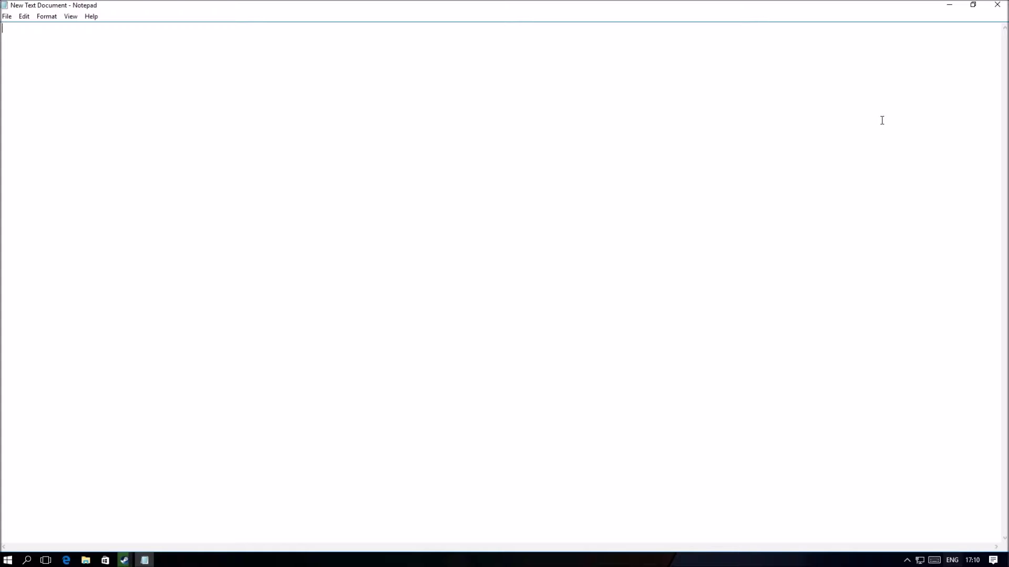
Paste the six config lines, r_ssao=0 through e_ParticlesShadows=0, into the document.
{"action": "type", "text": "r_ssao=0  r_SSDO 0  e_tessellation=0  r_FogShadows=0  r_FogShadowsWater=0  e_ParticlesShadows=0"}
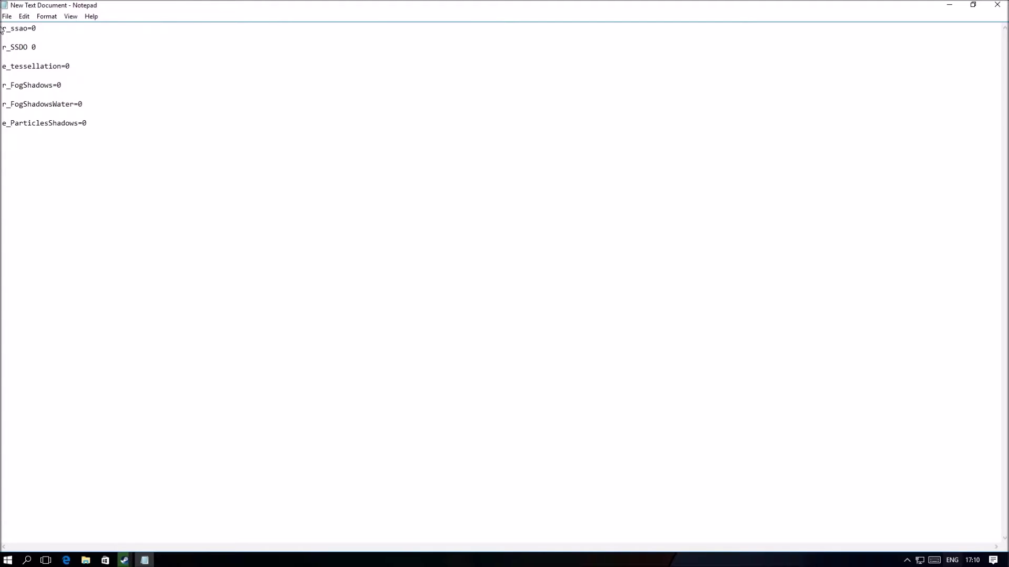
{"action": "left_click_drag", "start_coordinate": [2, 27], "coordinate": [143, 145]}
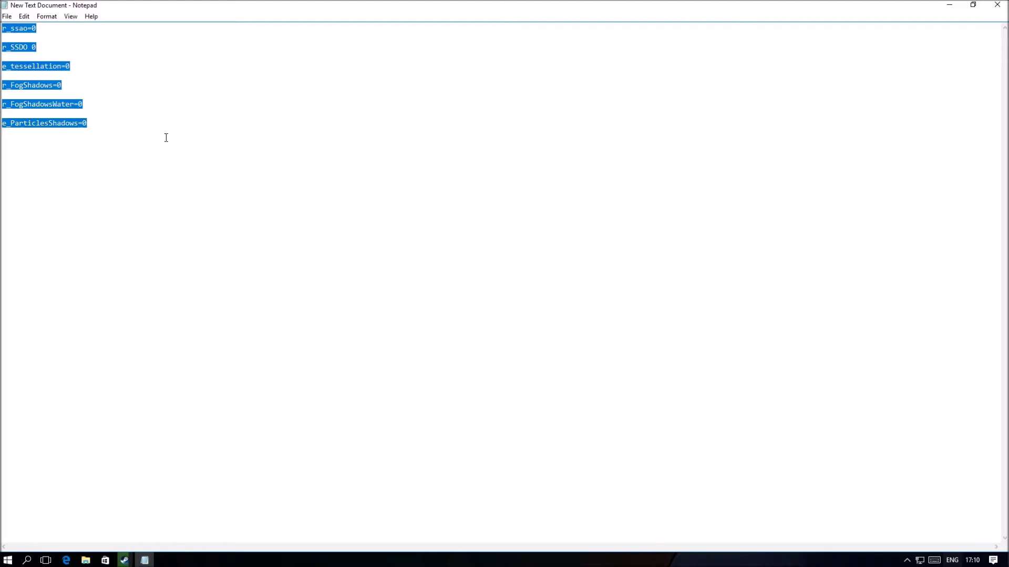
{"action": "left_click", "coordinate": [217, 233]}
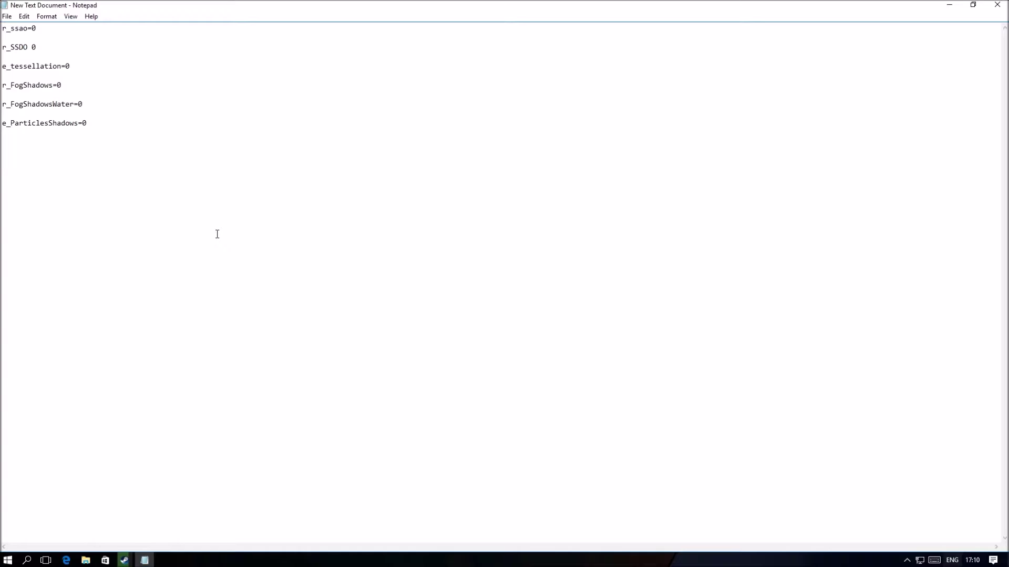
{"action": "left_click", "coordinate": [6, 17]}
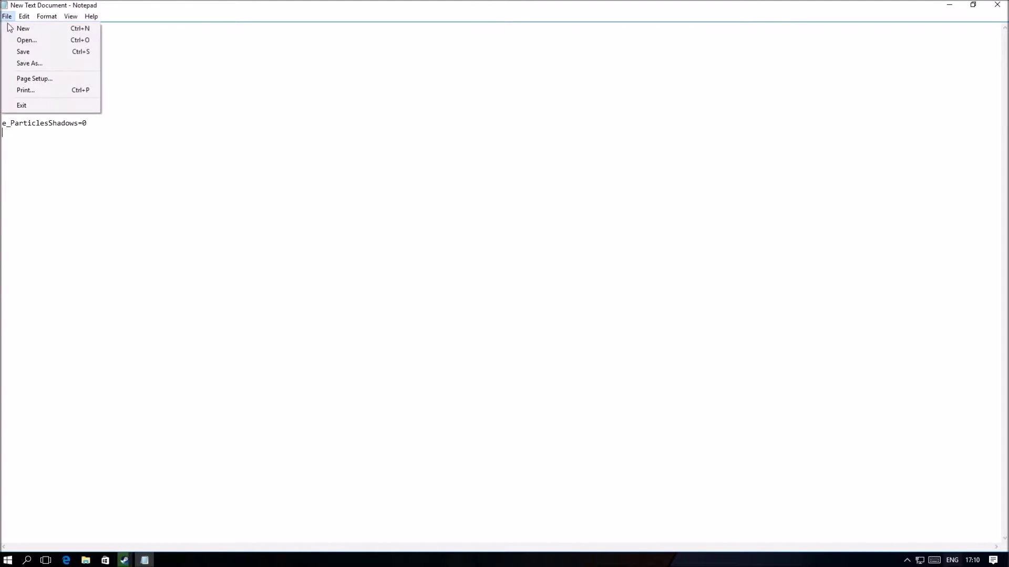
{"action": "left_click", "coordinate": [386, 183]}
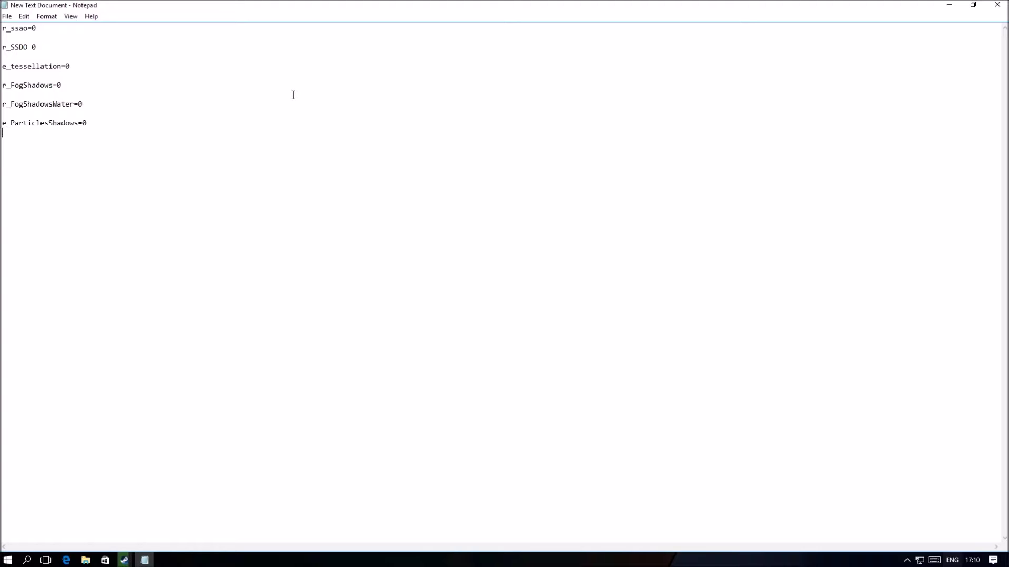
{"action": "left_click", "coordinate": [7, 18]}
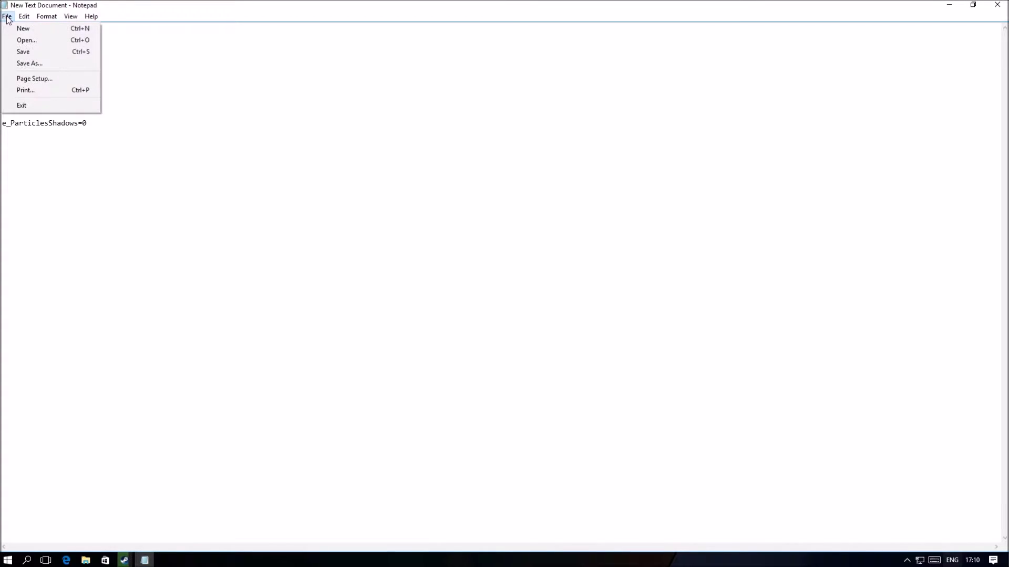
Start Save As, name the file user.cfg and set the save type to All Files.
{"action": "left_click", "coordinate": [22, 67]}
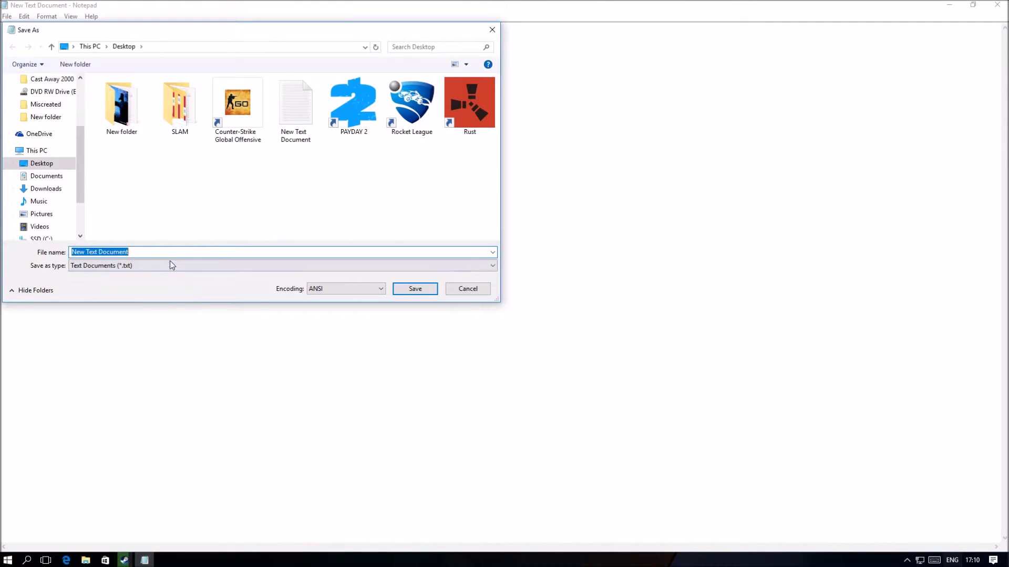
{"action": "left_click", "coordinate": [171, 267]}
{"action": "left_click", "coordinate": [179, 273]}
{"action": "key", "text": "BackSpace"}
{"action": "type", "text": "user.cfg"}
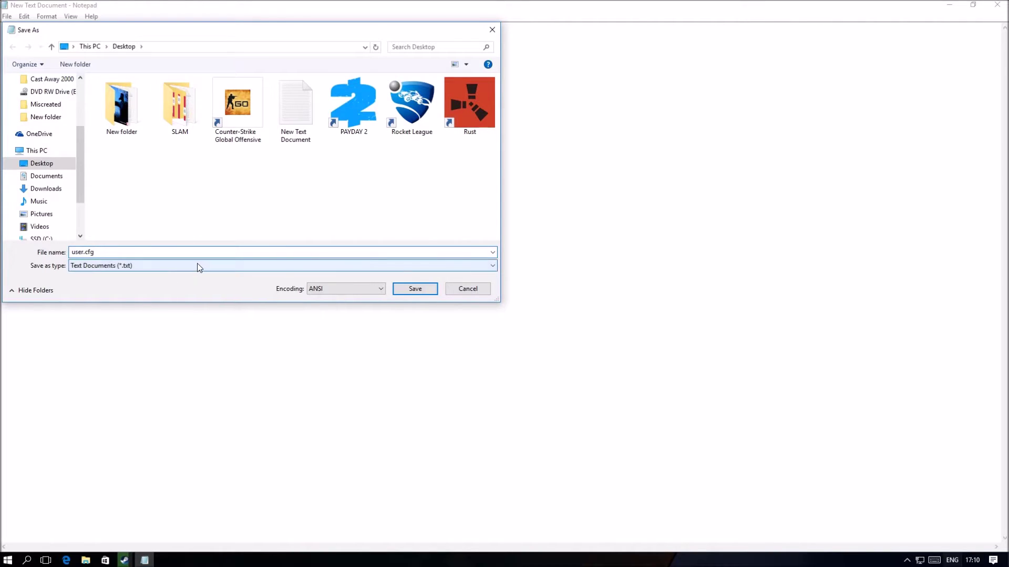
{"action": "left_click", "coordinate": [219, 264]}
{"action": "left_click", "coordinate": [194, 285]}
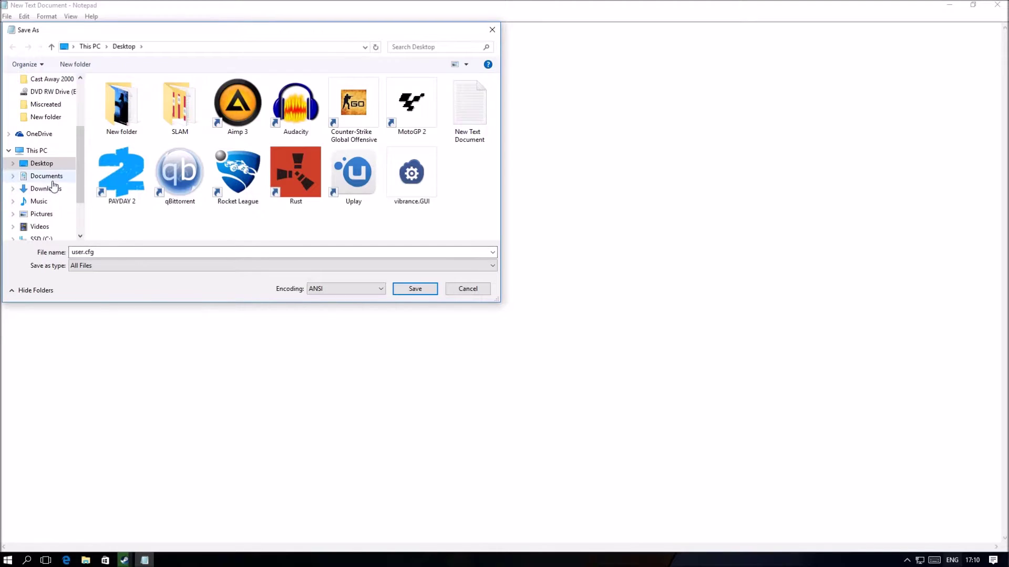
Browse to D:\Steam\steamapps\common\Miscreated and save user.cfg there.
{"action": "scroll", "coordinate": [47, 170], "scroll_direction": "down", "scroll_amount": 2}
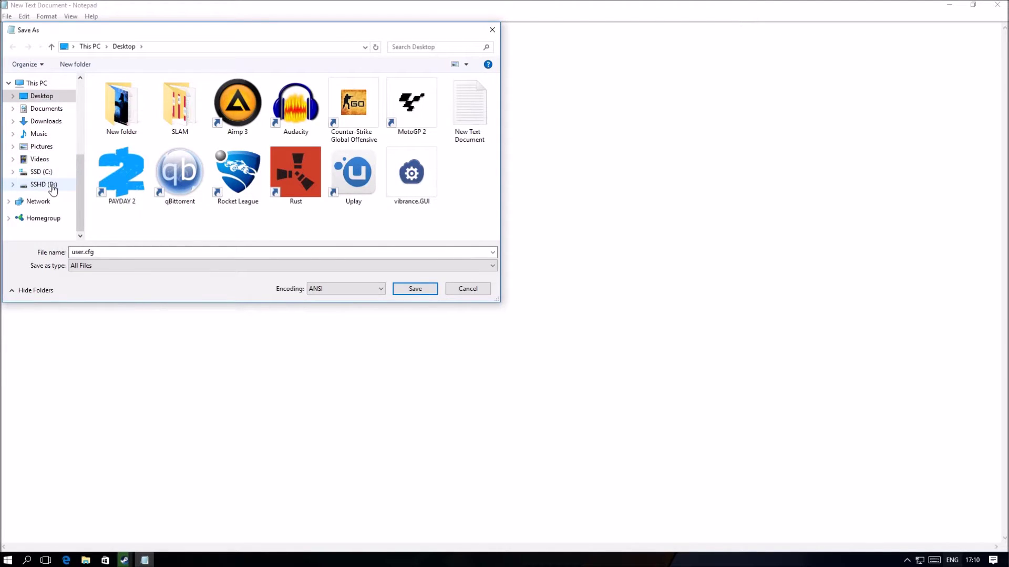
{"action": "left_click", "coordinate": [51, 185]}
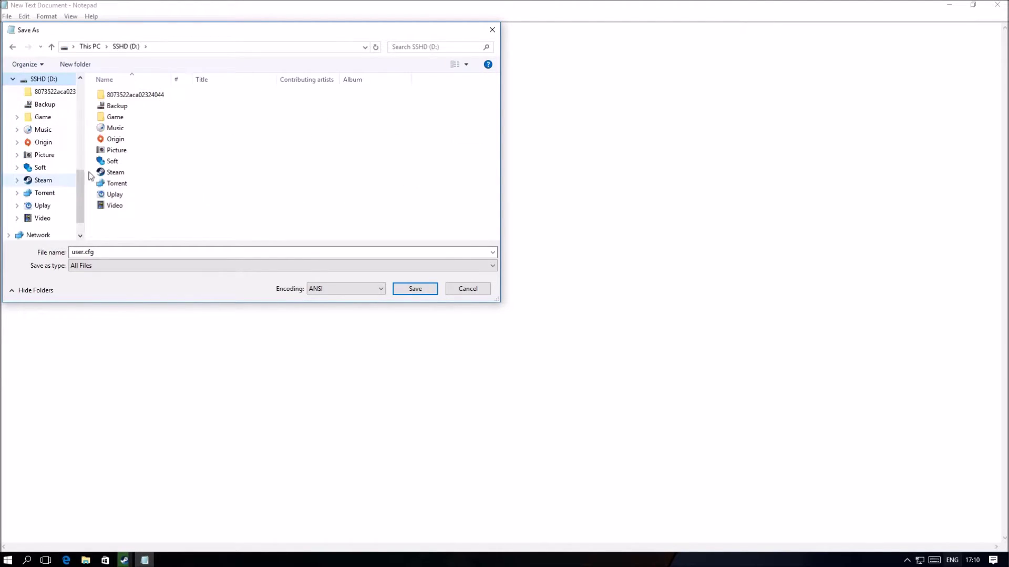
{"action": "double_click", "coordinate": [150, 173]}
{"action": "scroll", "coordinate": [156, 171], "scroll_direction": "up", "scroll_amount": 2}
{"action": "left_click", "coordinate": [155, 168]}
{"action": "double_click", "coordinate": [156, 169]}
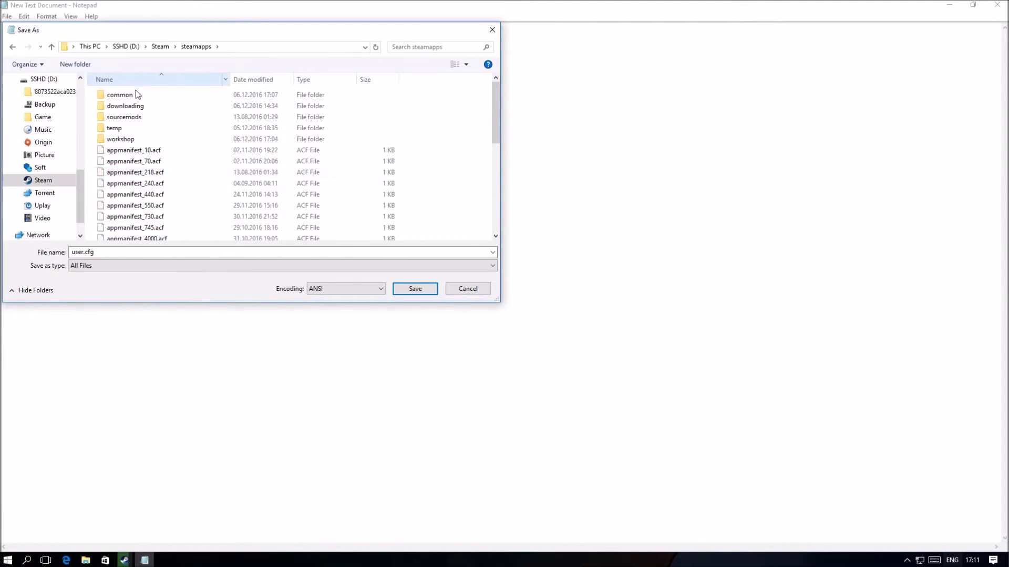
{"action": "double_click", "coordinate": [137, 93]}
{"action": "scroll", "coordinate": [142, 128], "scroll_direction": "down", "scroll_amount": 2}
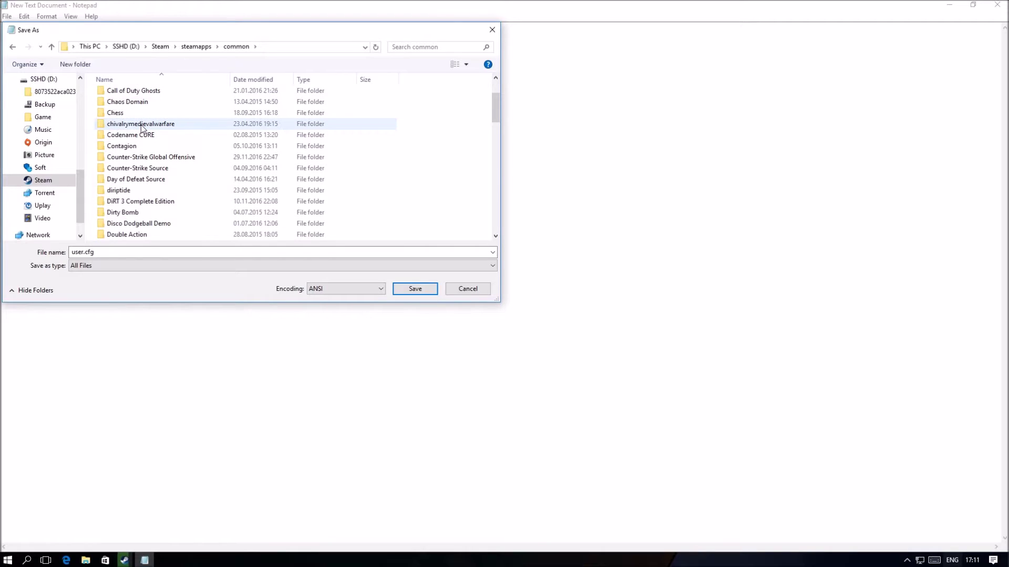
{"action": "scroll", "coordinate": [142, 128], "scroll_direction": "down", "scroll_amount": 10}
{"action": "left_click", "coordinate": [150, 113]}
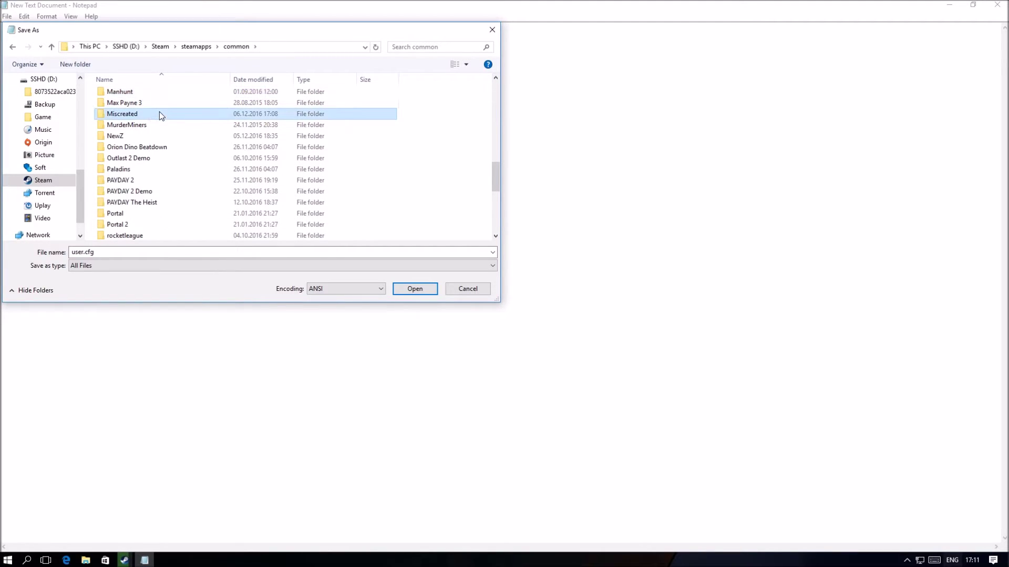
{"action": "double_click", "coordinate": [157, 112]}
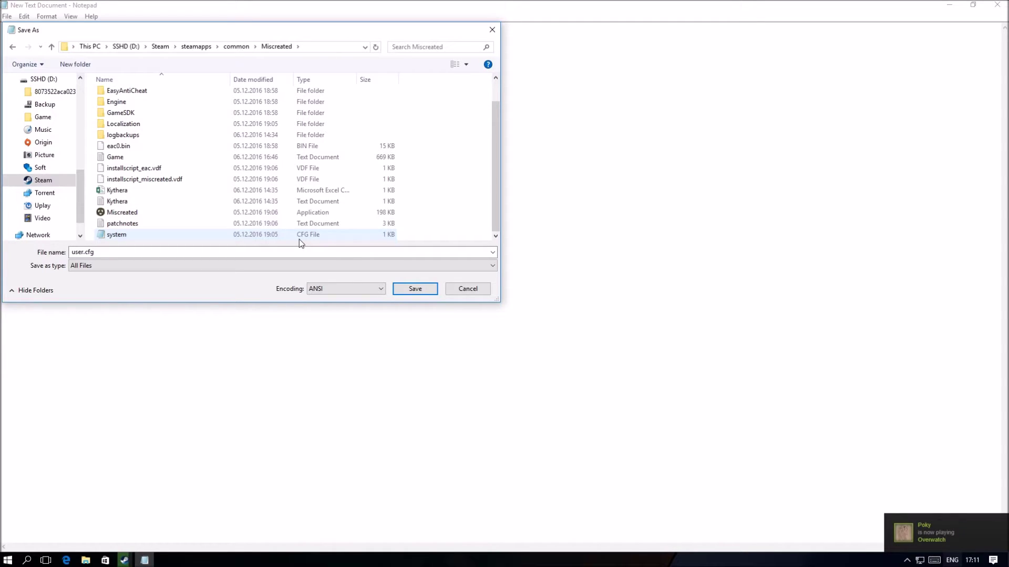
{"action": "left_click", "coordinate": [421, 290]}
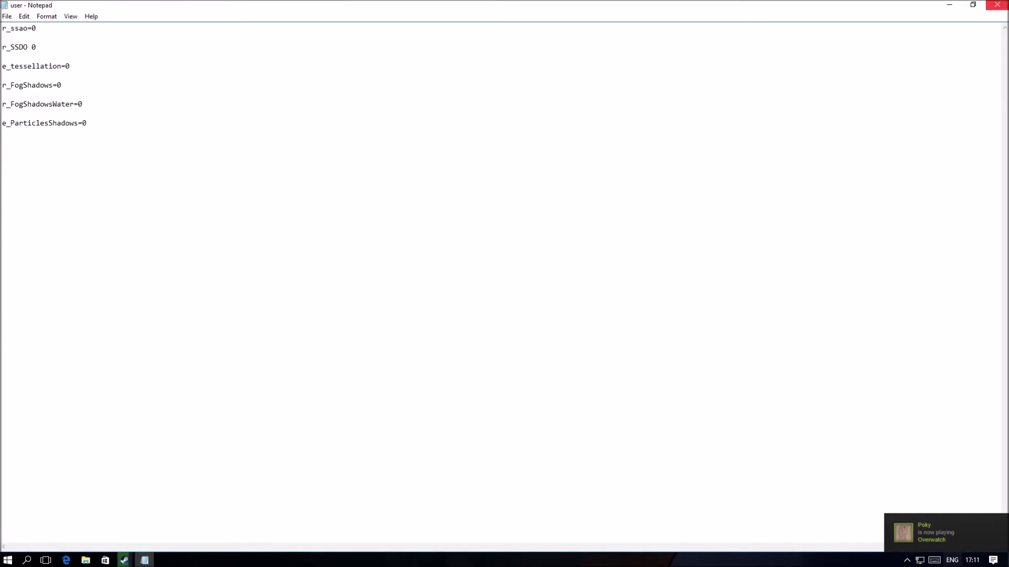
Close Notepad and browse Miscreated's local files through its Steam Properties.
{"action": "left_click", "coordinate": [997, 5]}
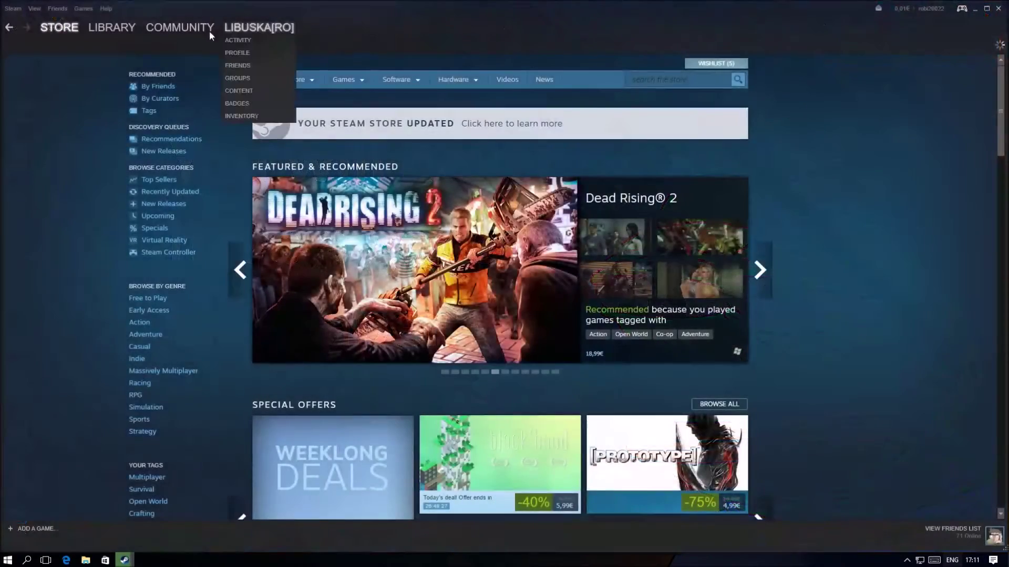
{"action": "left_click", "coordinate": [112, 27]}
{"action": "right_click", "coordinate": [61, 98]}
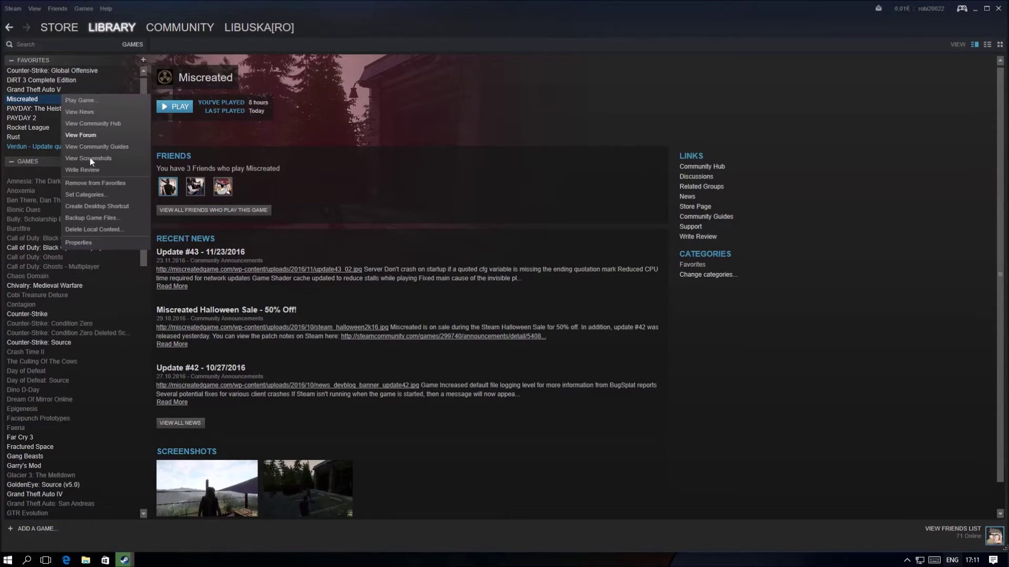
{"action": "left_click", "coordinate": [112, 241]}
{"action": "left_click", "coordinate": [469, 139]}
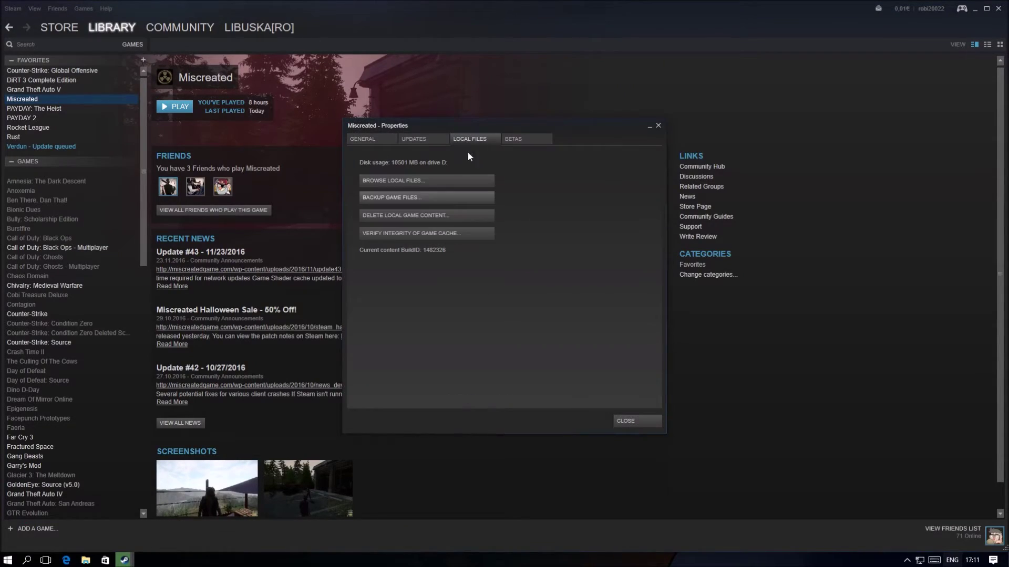
{"action": "left_click", "coordinate": [438, 179]}
Check that user.cfg is in the Miscreated folder, then close Explorer and Steam.
{"action": "left_click", "coordinate": [126, 291]}
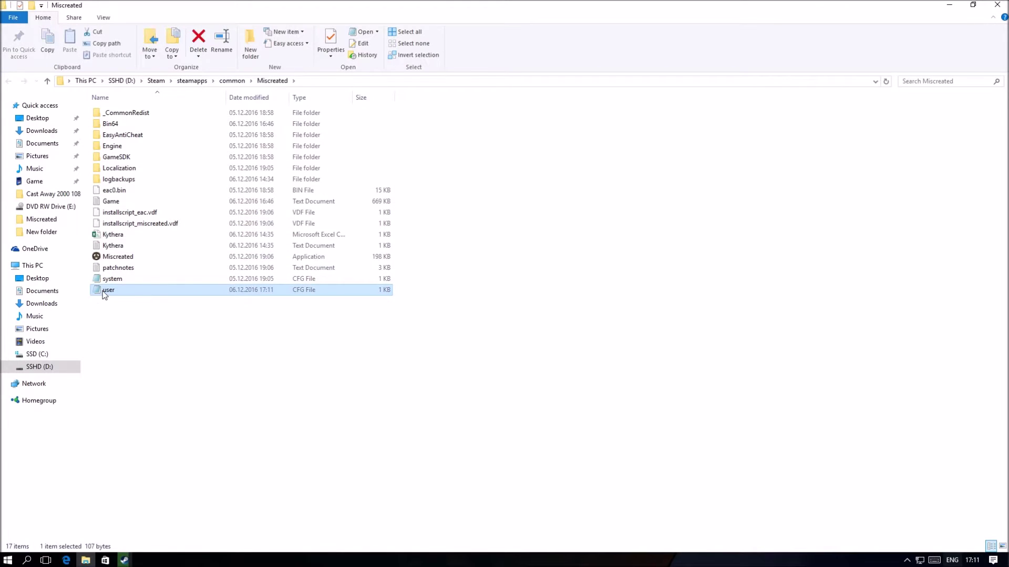
{"action": "right_click", "coordinate": [104, 292]}
{"action": "left_click", "coordinate": [307, 320]}
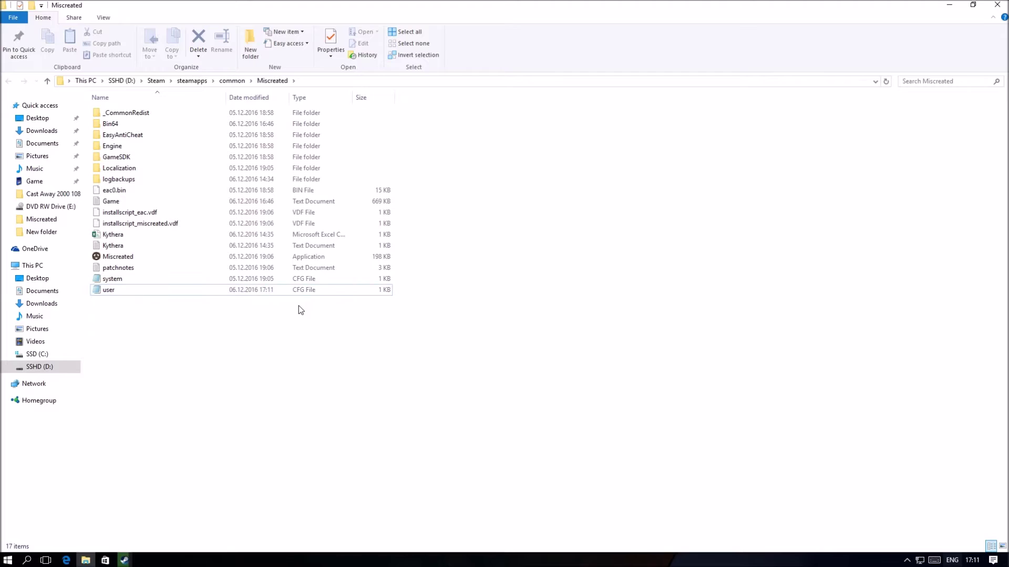
{"action": "left_click", "coordinate": [997, 5]}
{"action": "left_click", "coordinate": [1001, 7]}
Permanently delete the leftover New Text Document with Shift+Delete.
{"action": "left_click", "coordinate": [658, 125]}
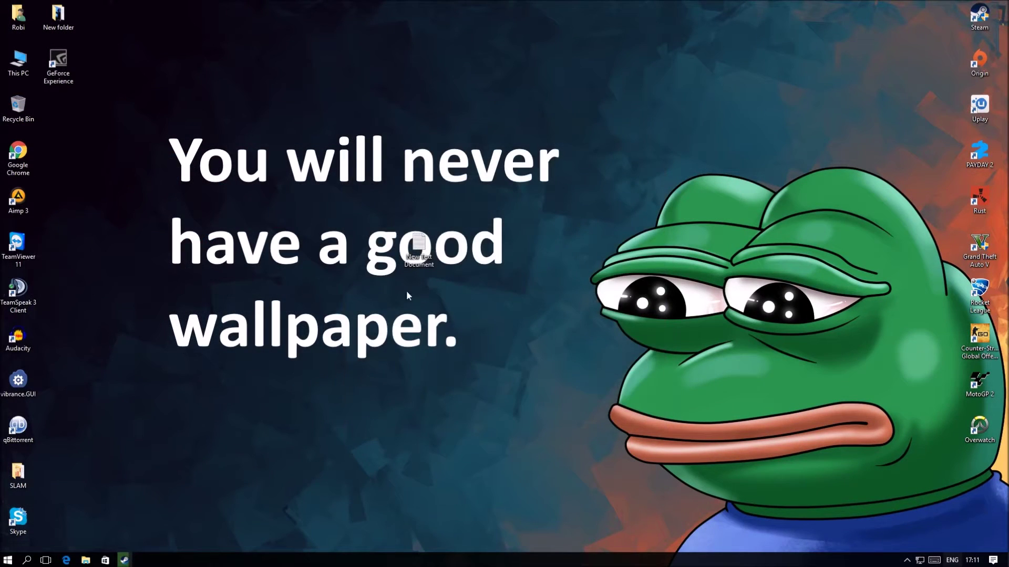
{"action": "key", "text": "shift+Delete"}
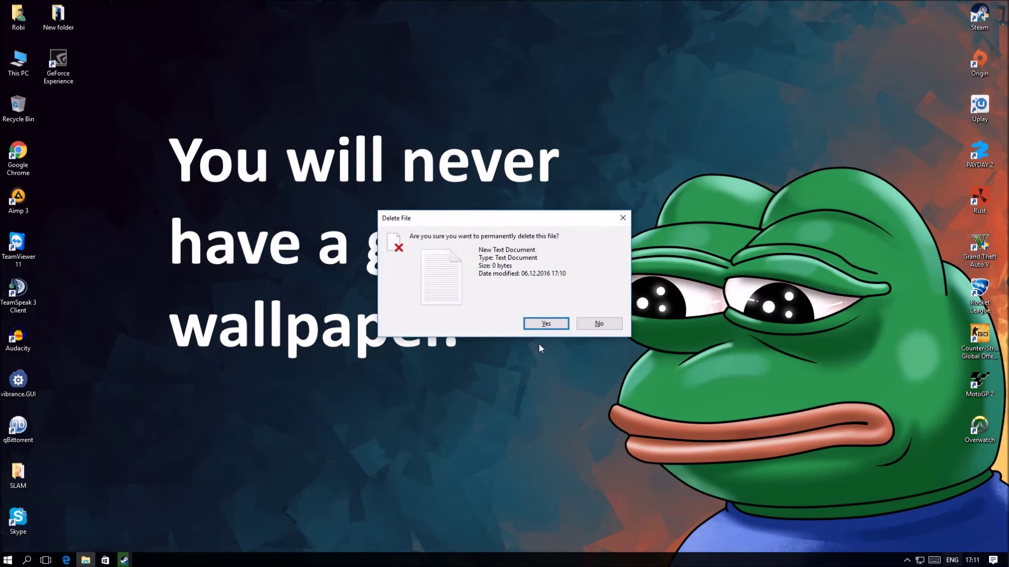
{"action": "left_click", "coordinate": [541, 323]}
Launch NVIDIA Control Panel from the desktop menu and show Manage 3D Settings > Program Settings.
{"action": "right_click", "coordinate": [454, 289]}
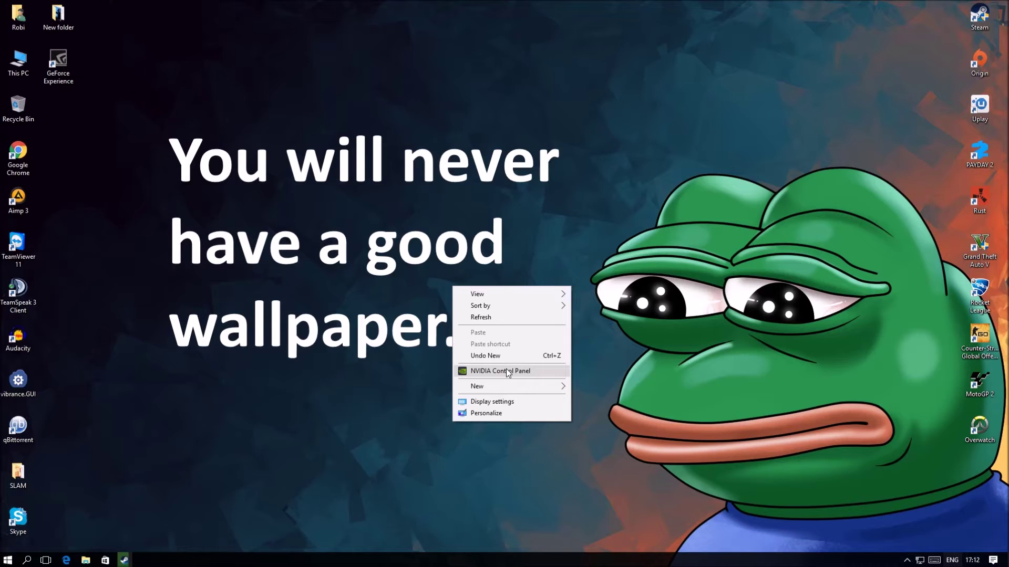
{"action": "left_click", "coordinate": [502, 371]}
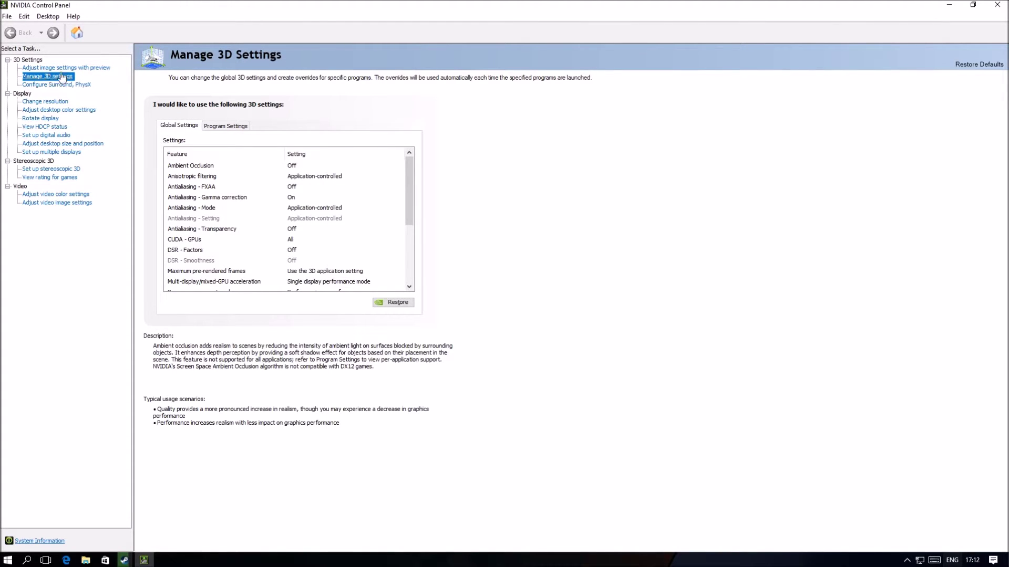
{"action": "left_click", "coordinate": [222, 126]}
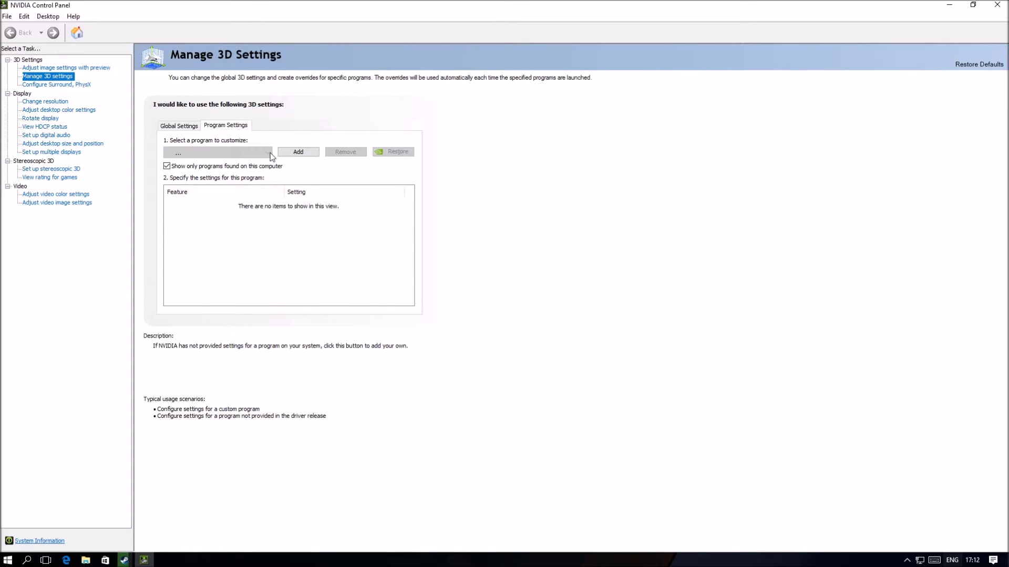
Check the program list, then start adding a program and browse for its executable.
{"action": "left_click", "coordinate": [270, 153]}
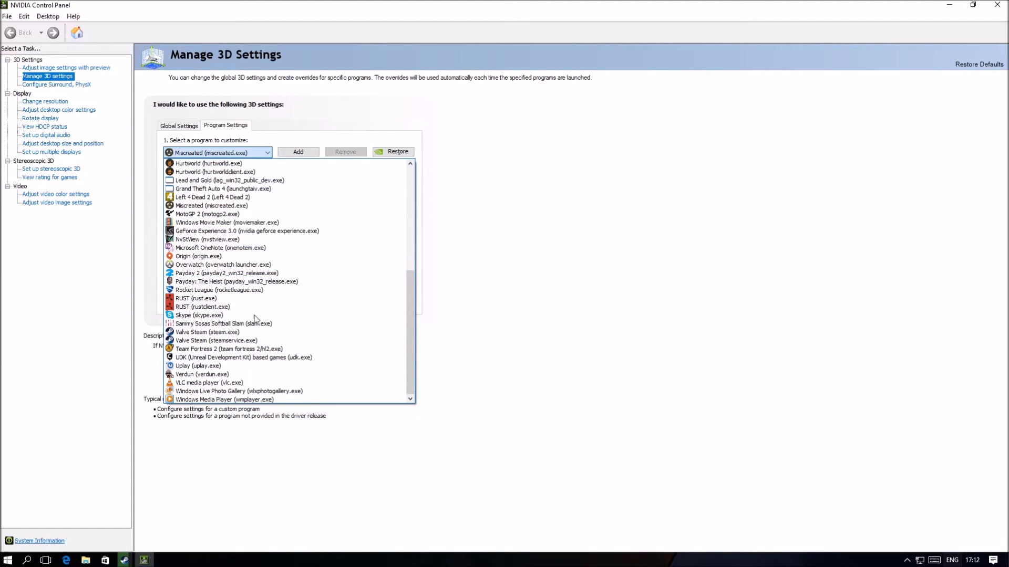
{"action": "left_click", "coordinate": [176, 207]}
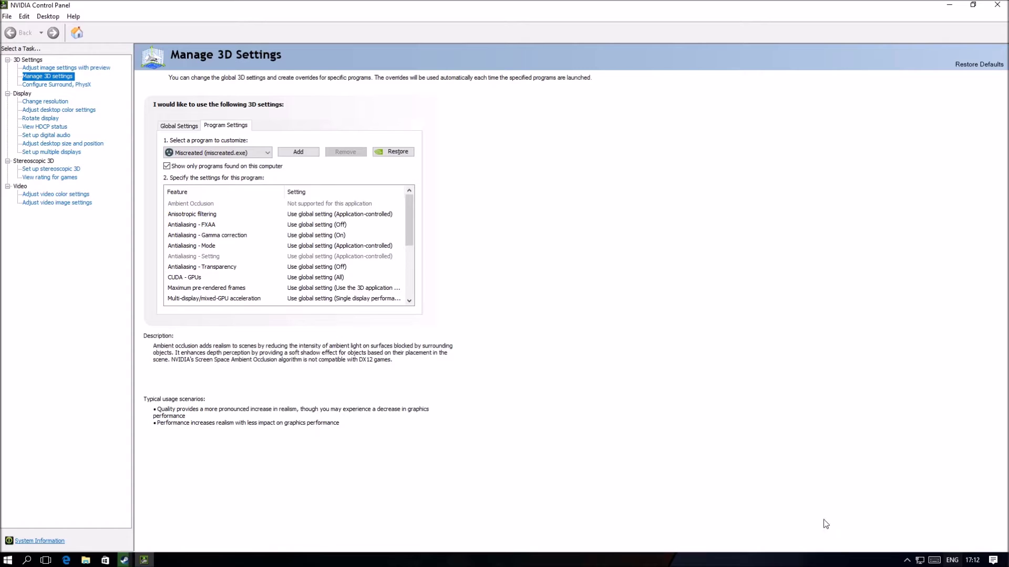
{"action": "left_click", "coordinate": [298, 153]}
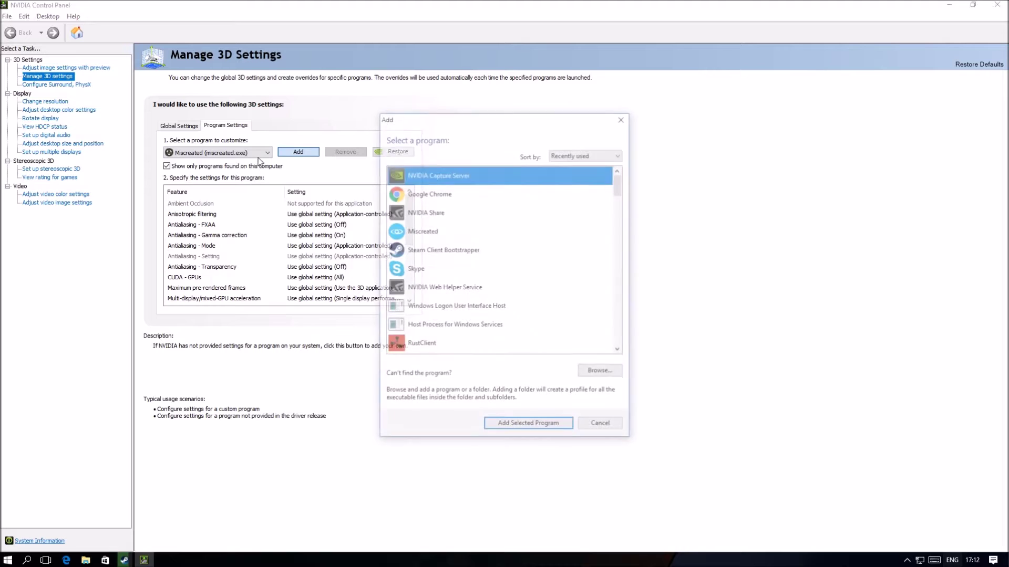
{"action": "scroll", "coordinate": [535, 252], "scroll_direction": "down", "scroll_amount": 4}
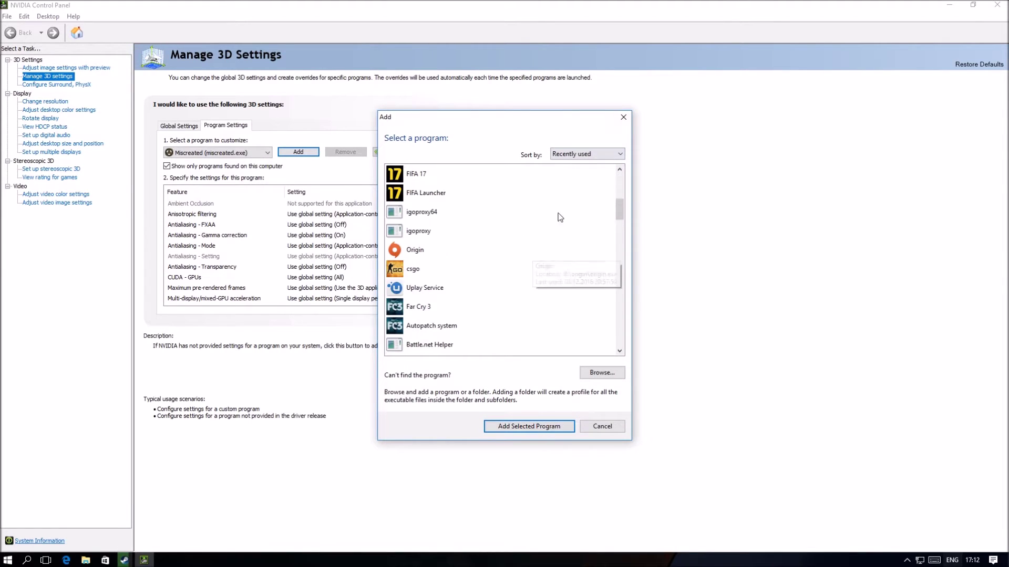
{"action": "left_click", "coordinate": [601, 374]}
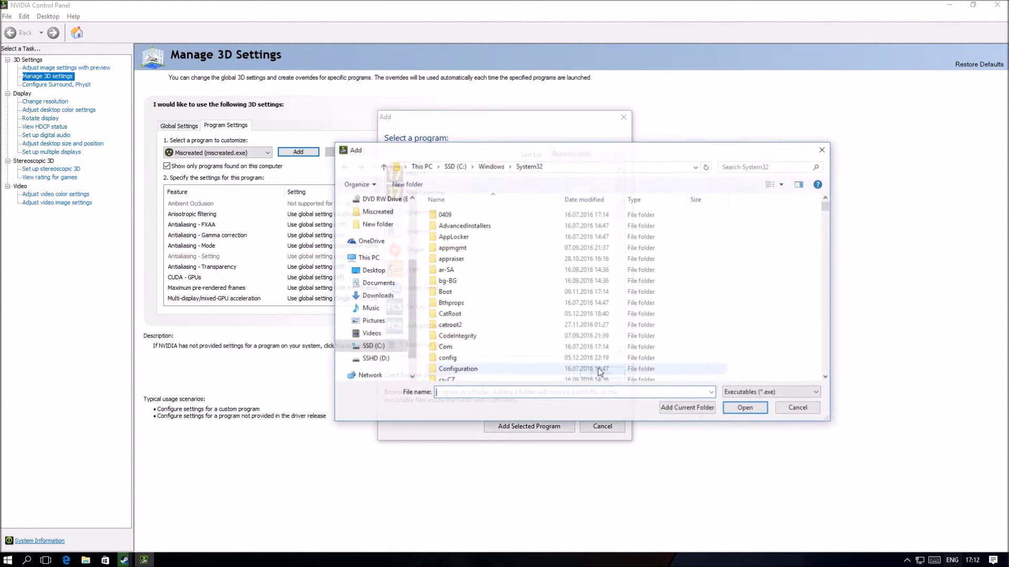
Navigate to D:\Steam\steamapps\common\Miscreated and select the Miscreated application.
{"action": "left_click", "coordinate": [375, 359]}
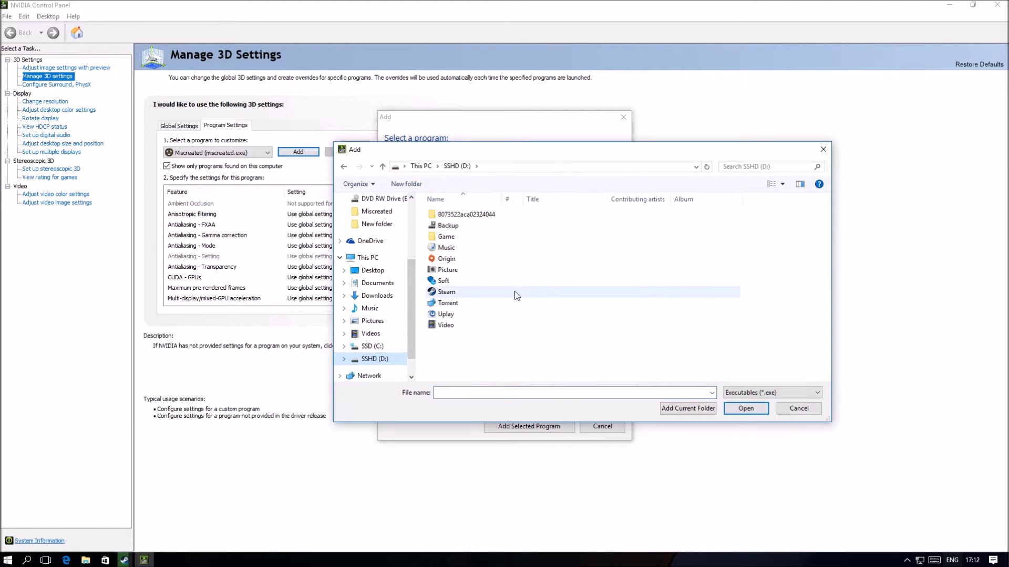
{"action": "double_click", "coordinate": [505, 292]}
{"action": "scroll", "coordinate": [504, 331], "scroll_direction": "down", "scroll_amount": 3}
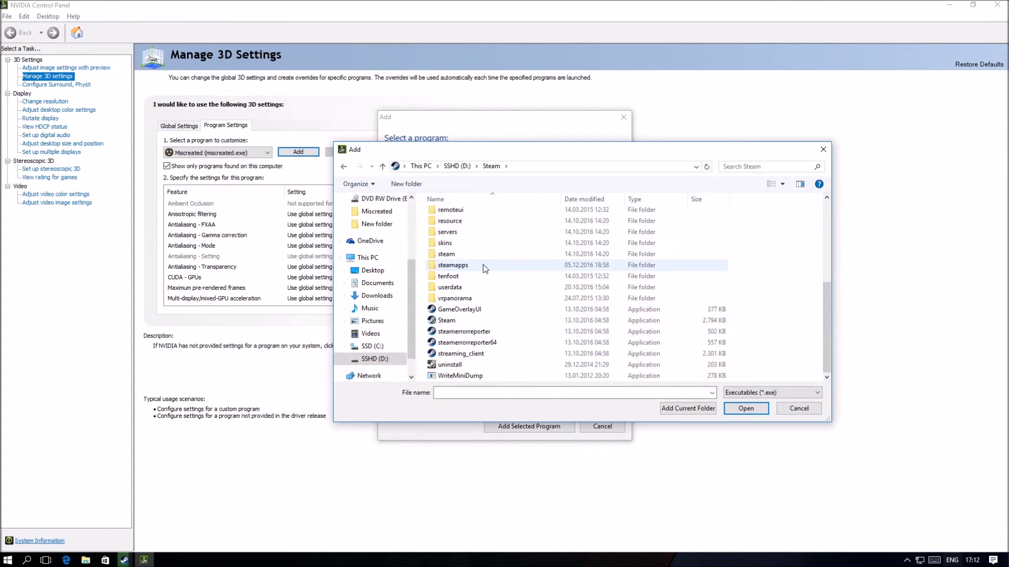
{"action": "double_click", "coordinate": [484, 264]}
{"action": "double_click", "coordinate": [484, 216]}
{"action": "scroll", "coordinate": [473, 263], "scroll_direction": "down", "scroll_amount": 7}
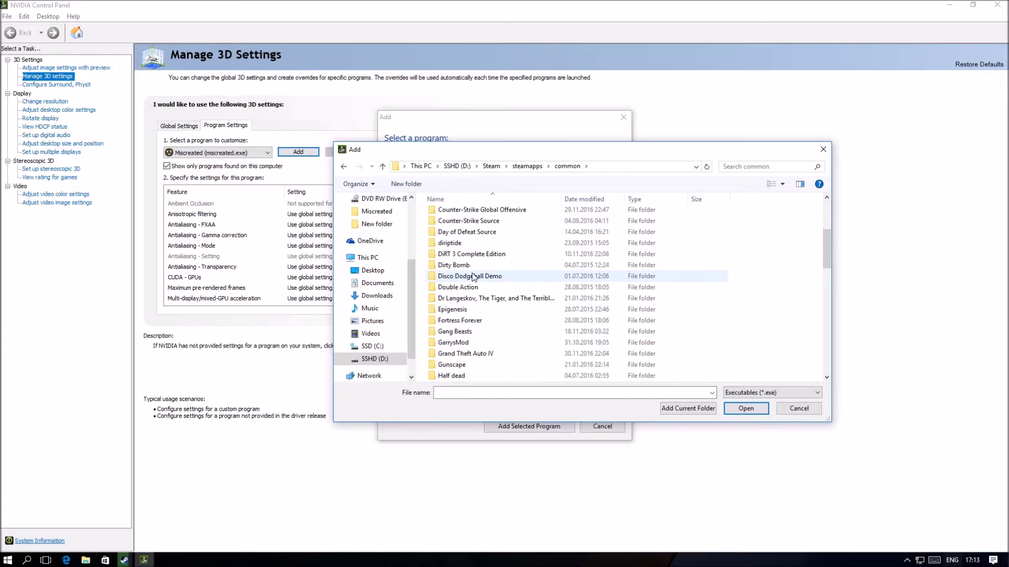
{"action": "scroll", "coordinate": [475, 252], "scroll_direction": "down", "scroll_amount": 5}
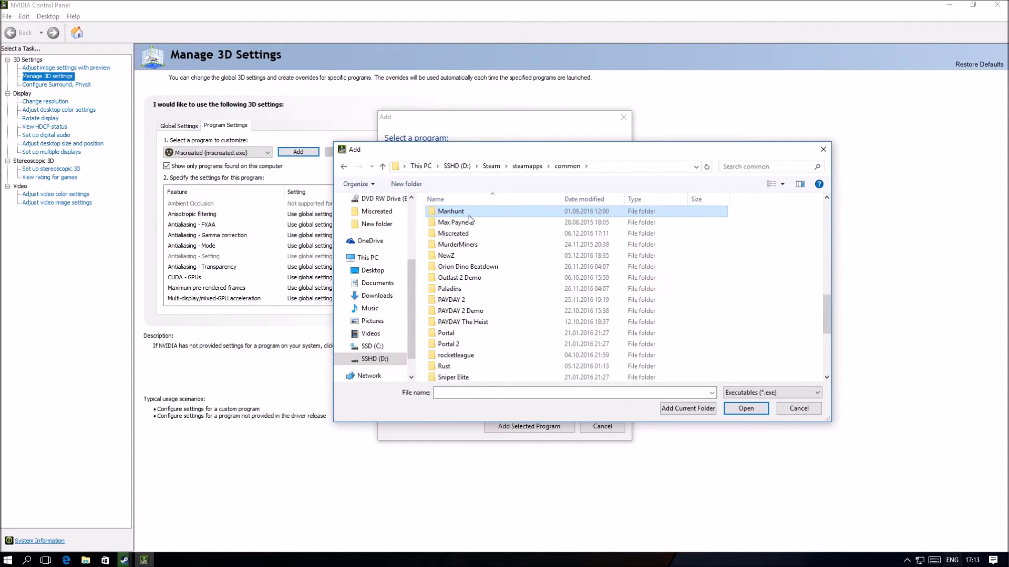
{"action": "double_click", "coordinate": [476, 225]}
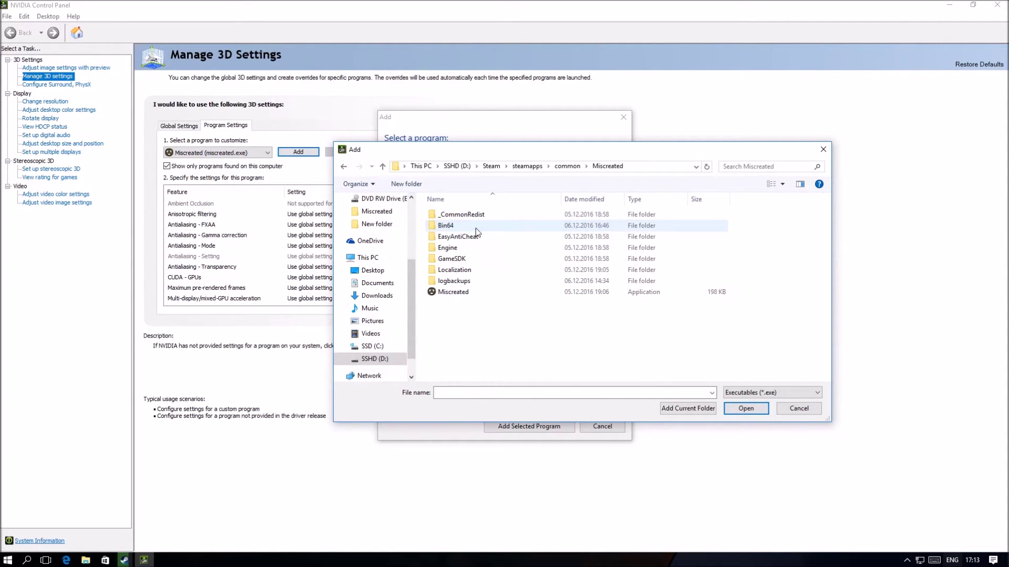
{"action": "left_click", "coordinate": [465, 293]}
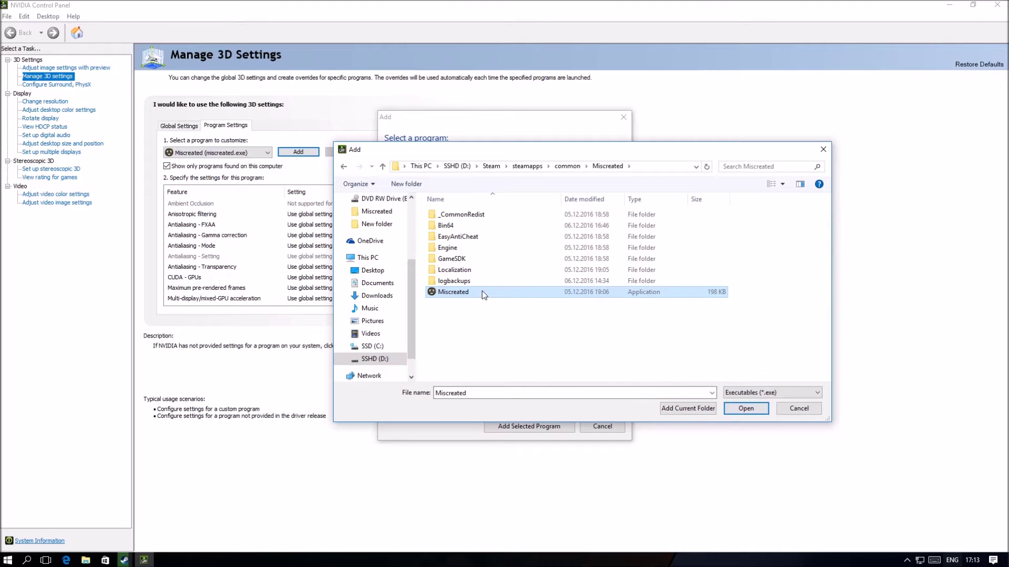
Add Miscreated and set its Multi-display/mixed-GPU acceleration to Single display performance mode.
{"action": "left_click", "coordinate": [745, 410]}
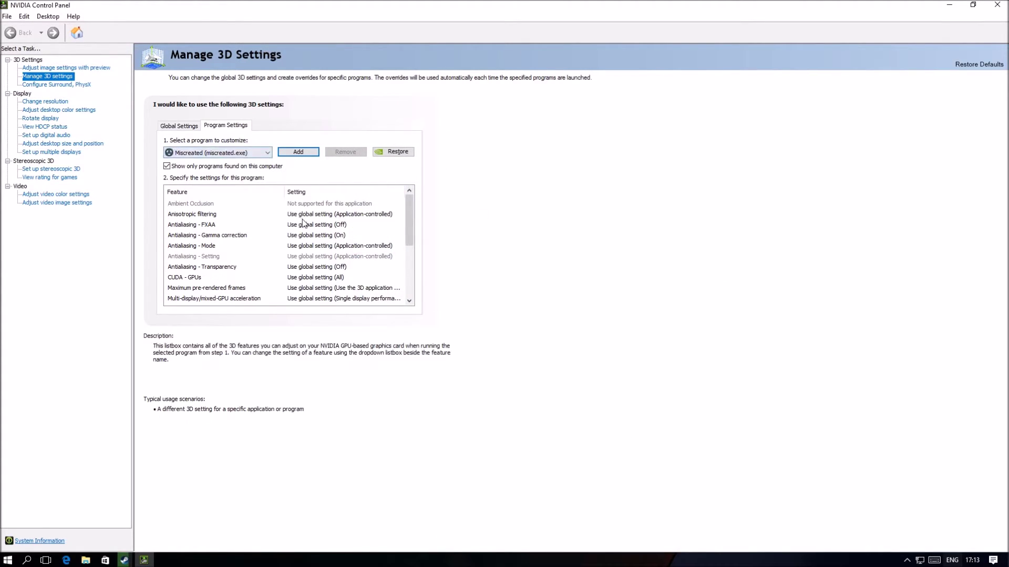
{"action": "scroll", "coordinate": [317, 220], "scroll_direction": "down", "scroll_amount": 2}
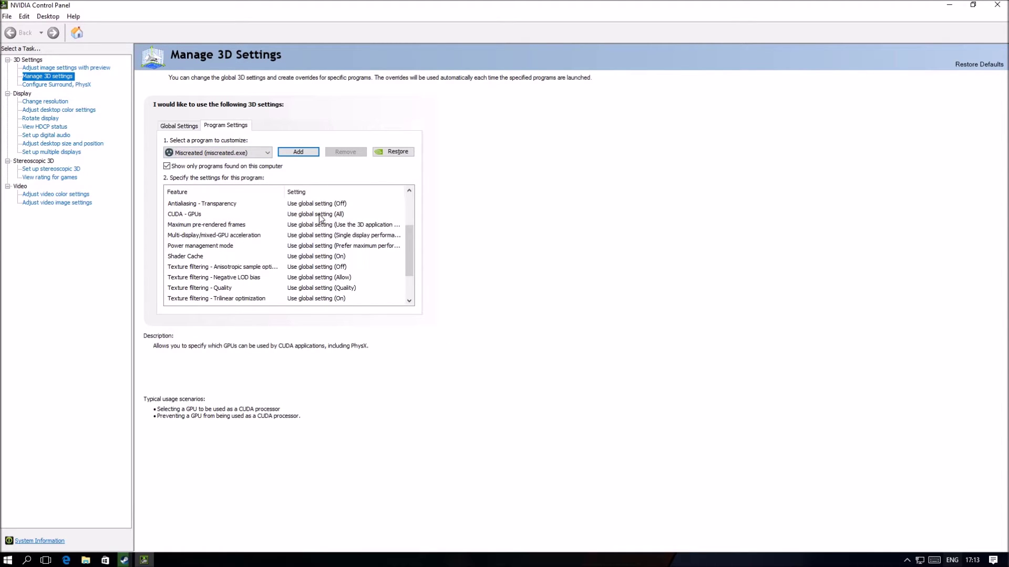
{"action": "scroll", "coordinate": [326, 218], "scroll_direction": "up", "scroll_amount": 2}
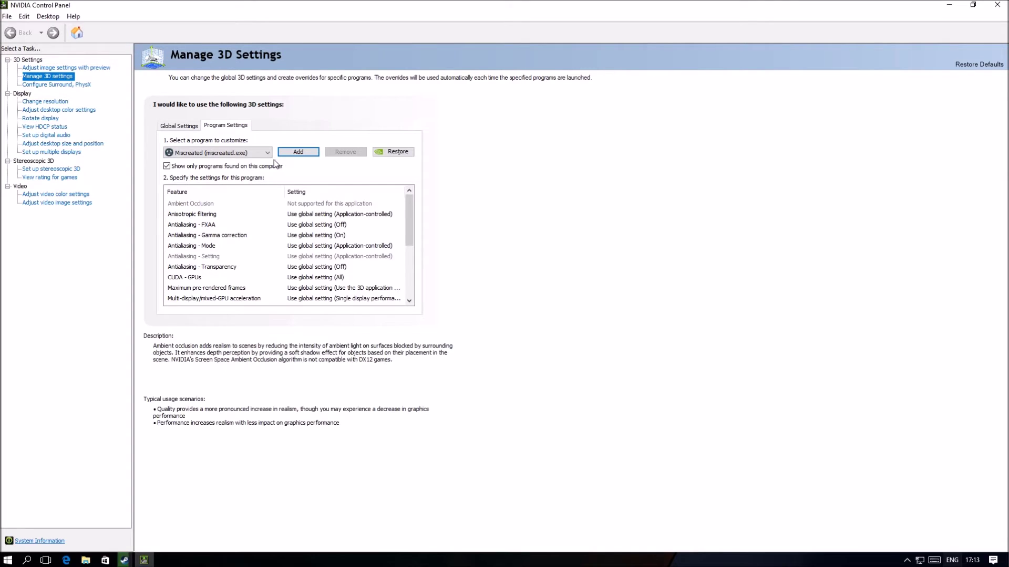
{"action": "scroll", "coordinate": [313, 209], "scroll_direction": "down", "scroll_amount": 1}
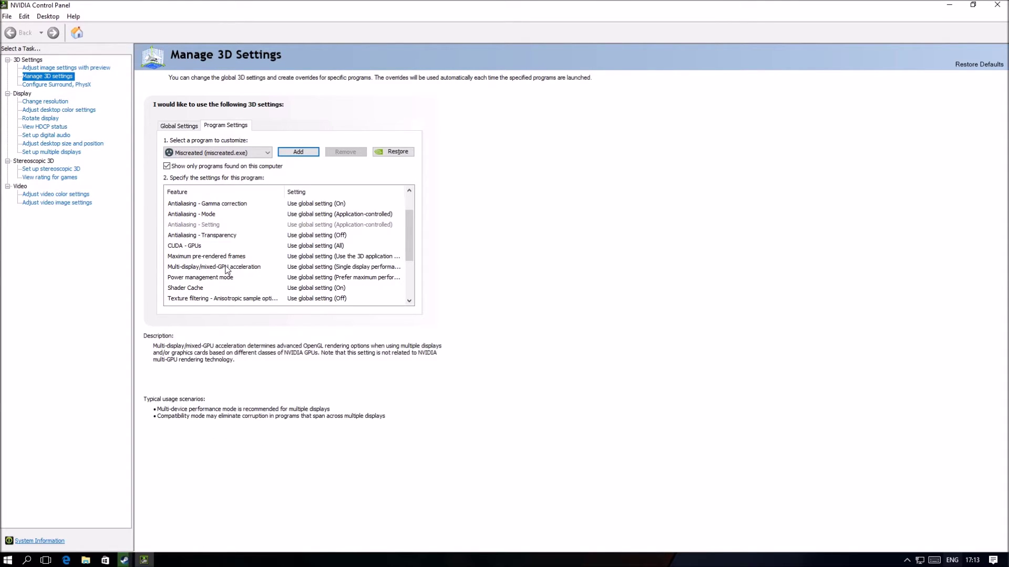
{"action": "left_click", "coordinate": [275, 270]}
{"action": "left_click", "coordinate": [400, 267]}
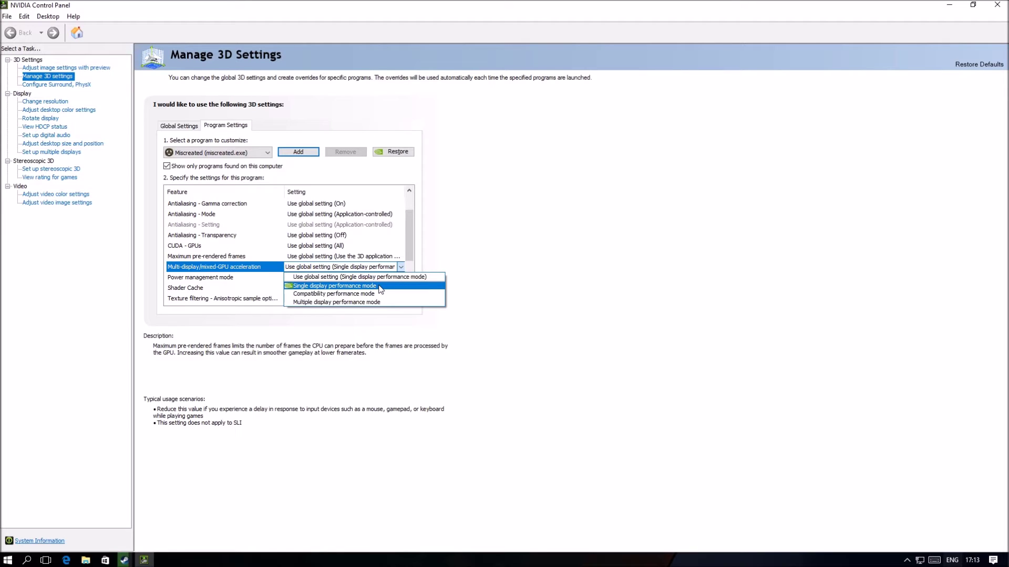
{"action": "left_click", "coordinate": [381, 289]}
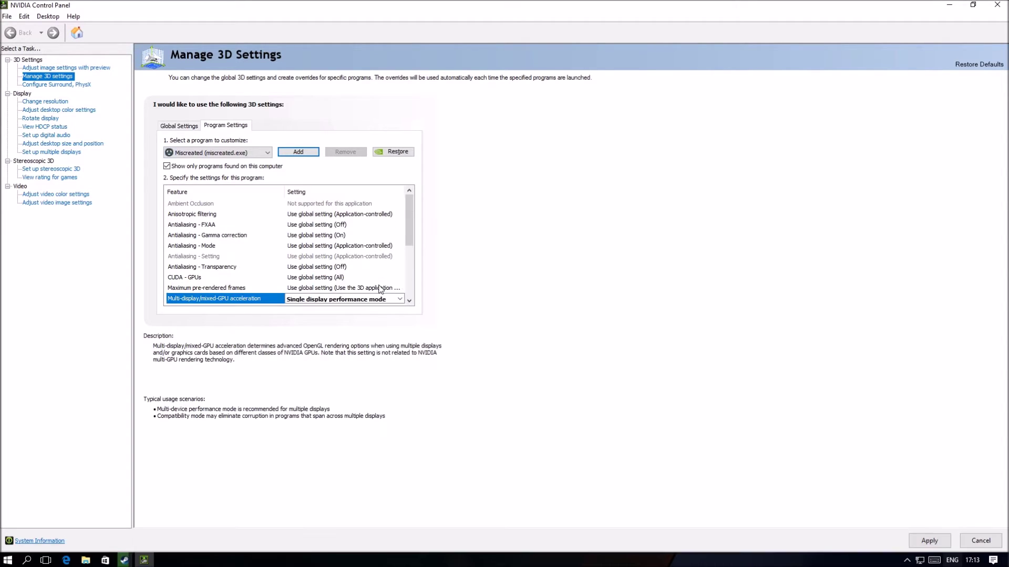
{"action": "left_click", "coordinate": [341, 266]}
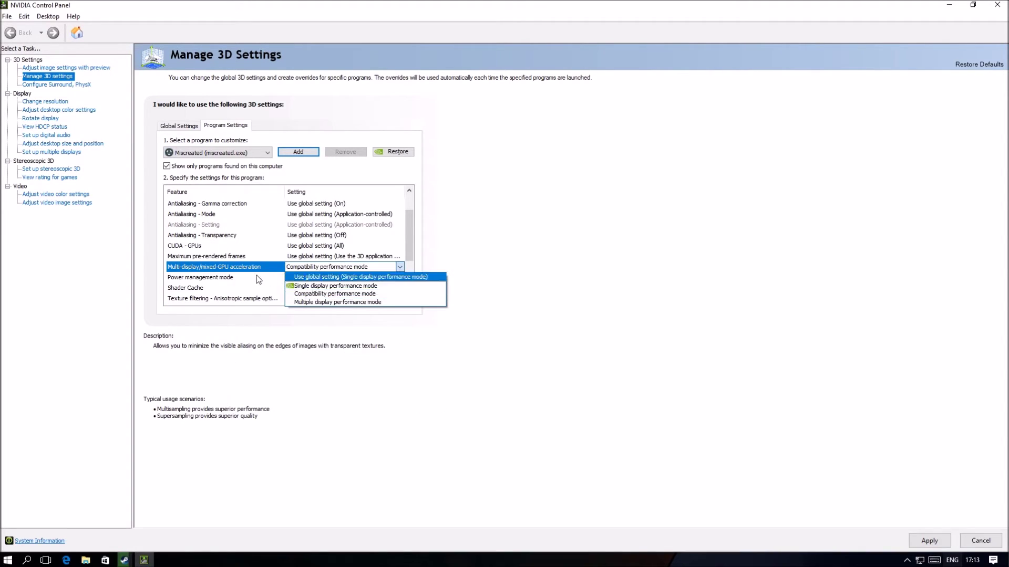
{"action": "left_click", "coordinate": [335, 286]}
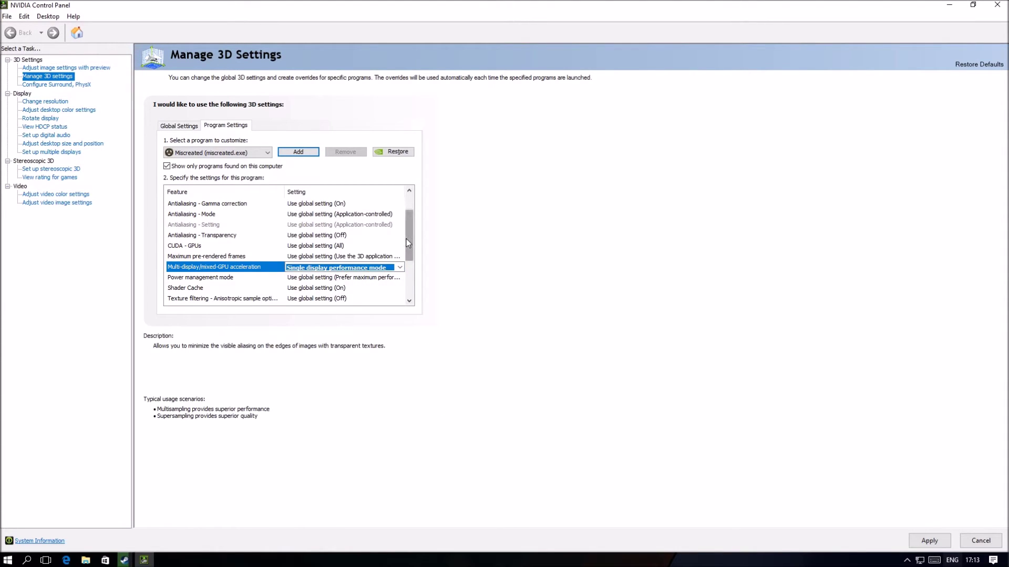
Keep Power management mode on the global setting and review the Shader Cache choices.
{"action": "scroll", "coordinate": [406, 242], "scroll_direction": "down", "scroll_amount": 1}
{"action": "left_click", "coordinate": [344, 246]}
{"action": "left_click", "coordinate": [361, 247]}
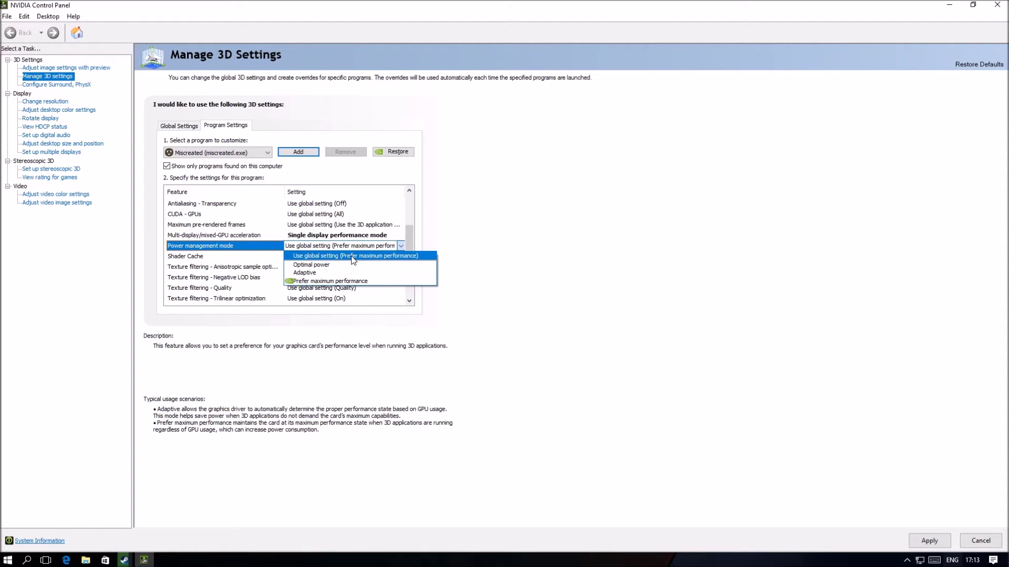
{"action": "left_click", "coordinate": [353, 256]}
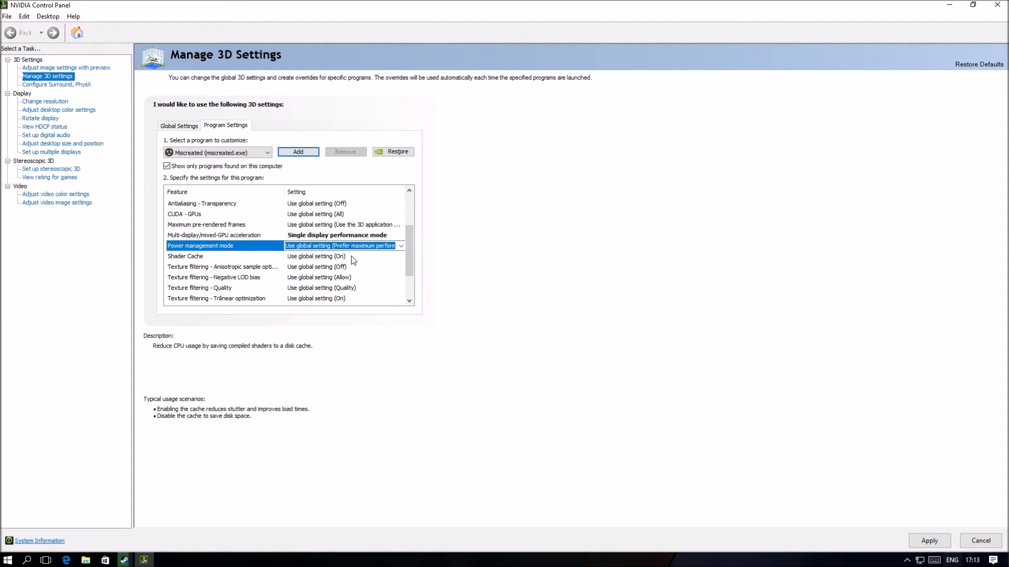
{"action": "left_click", "coordinate": [313, 257]}
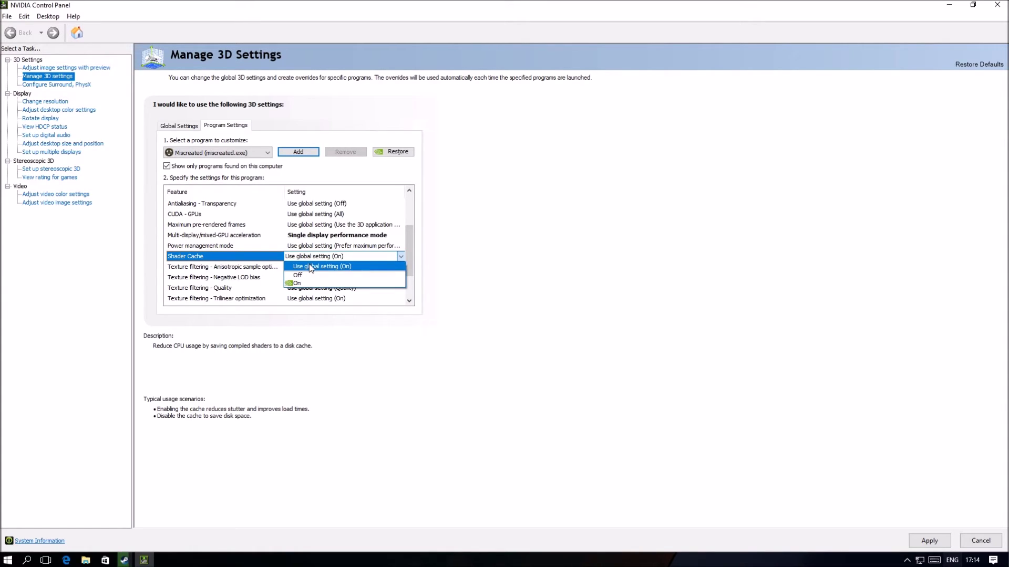
Keep Shader Cache on Use global setting and select Threaded optimization, left On.
{"action": "left_click", "coordinate": [310, 267]}
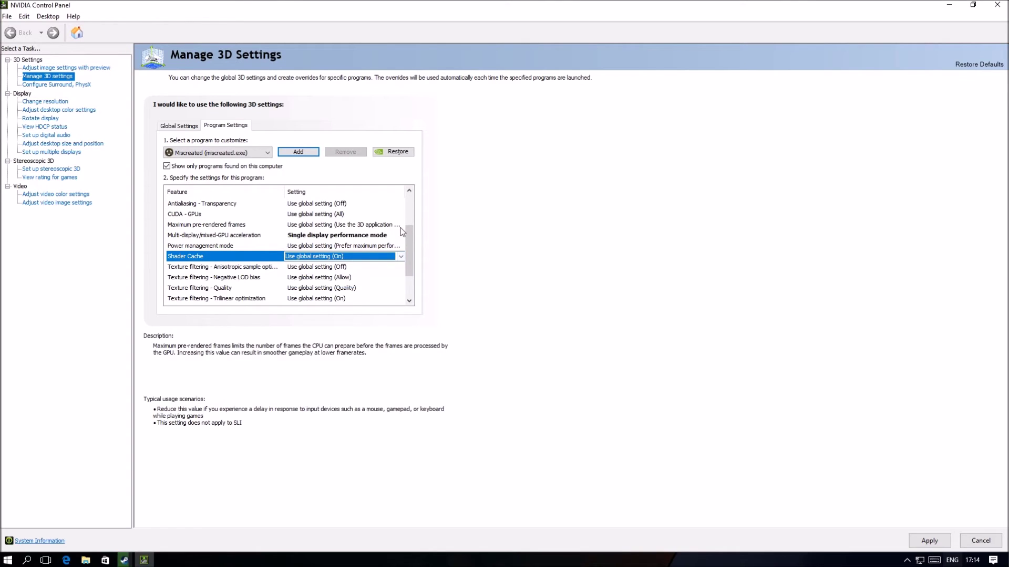
{"action": "scroll", "coordinate": [410, 252], "scroll_direction": "down", "scroll_amount": 2}
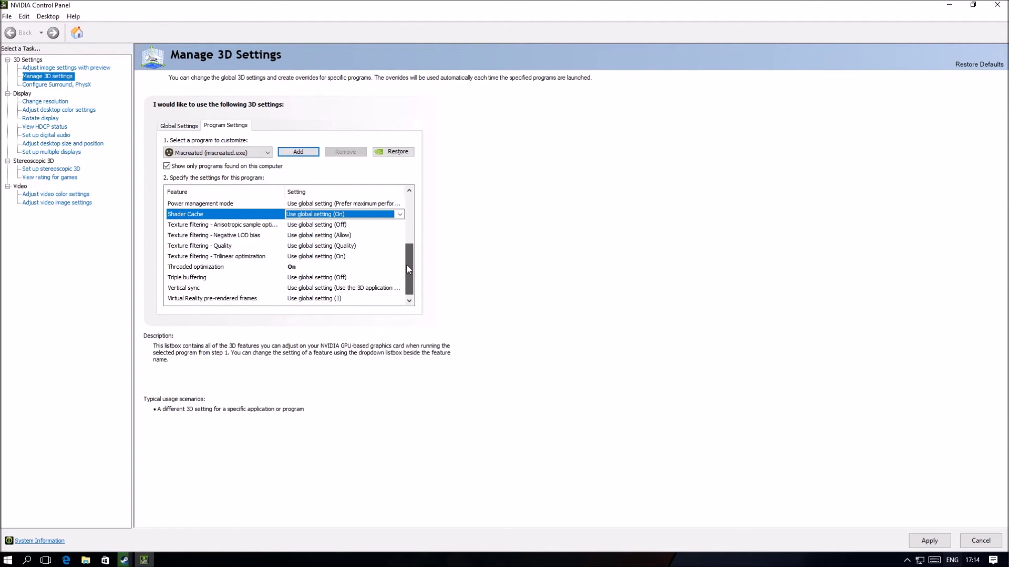
{"action": "left_click", "coordinate": [278, 269]}
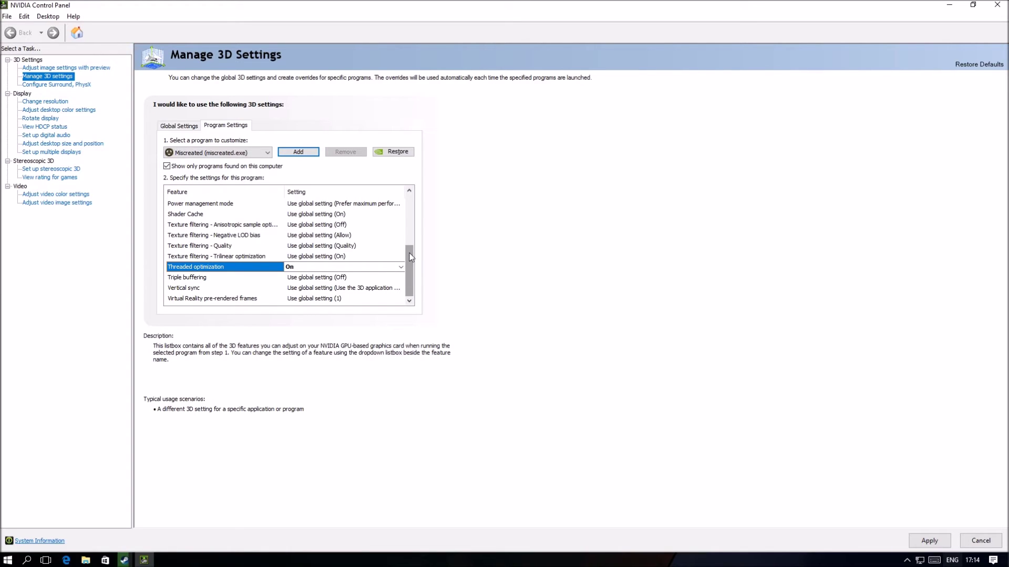
Review the settings list, then close NVIDIA Control Panel, answering the Apply Changes prompt.
{"action": "scroll", "coordinate": [409, 273], "scroll_direction": "up", "scroll_amount": 1}
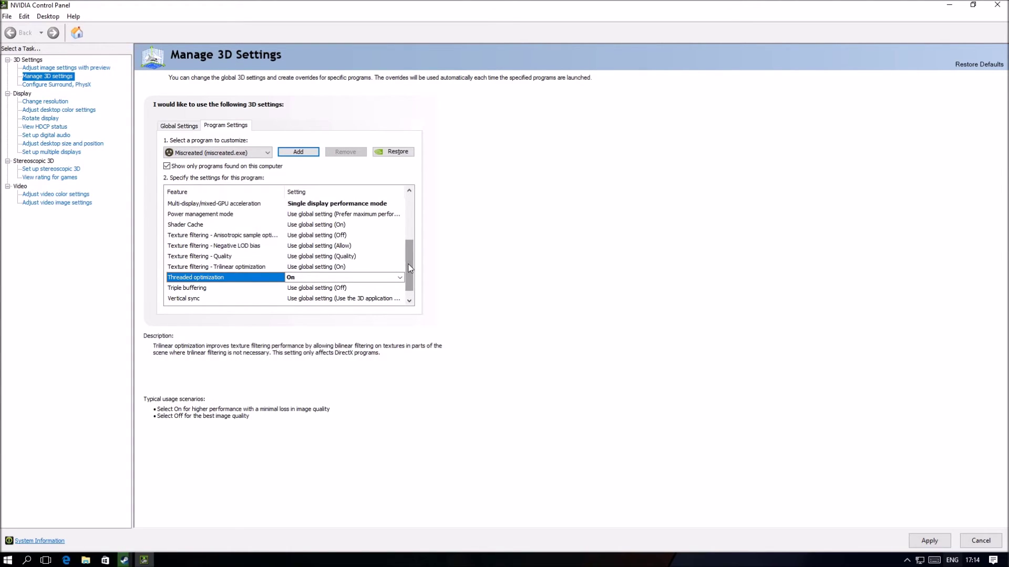
{"action": "scroll", "coordinate": [409, 262], "scroll_direction": "up", "scroll_amount": 5}
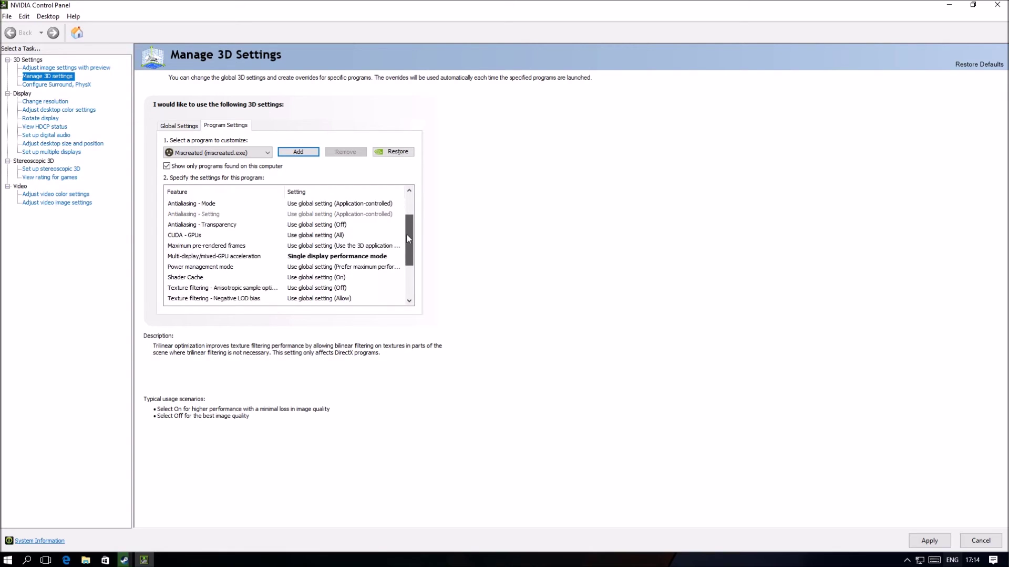
{"action": "left_click_drag", "start_coordinate": [409, 239], "coordinate": [410, 269]}
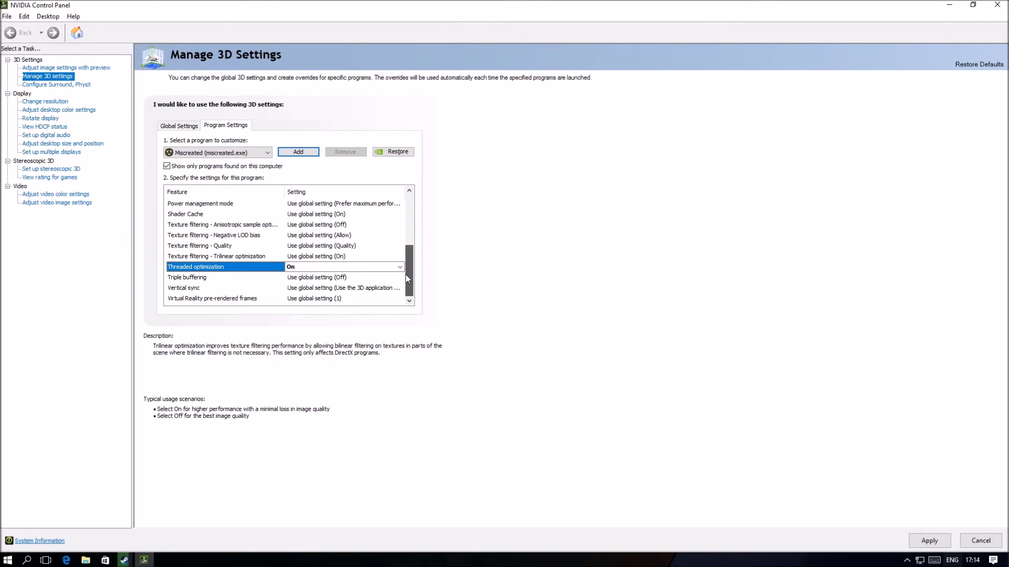
{"action": "scroll", "coordinate": [405, 277], "scroll_direction": "up", "scroll_amount": 1}
{"action": "scroll", "coordinate": [404, 283], "scroll_direction": "down", "scroll_amount": 1}
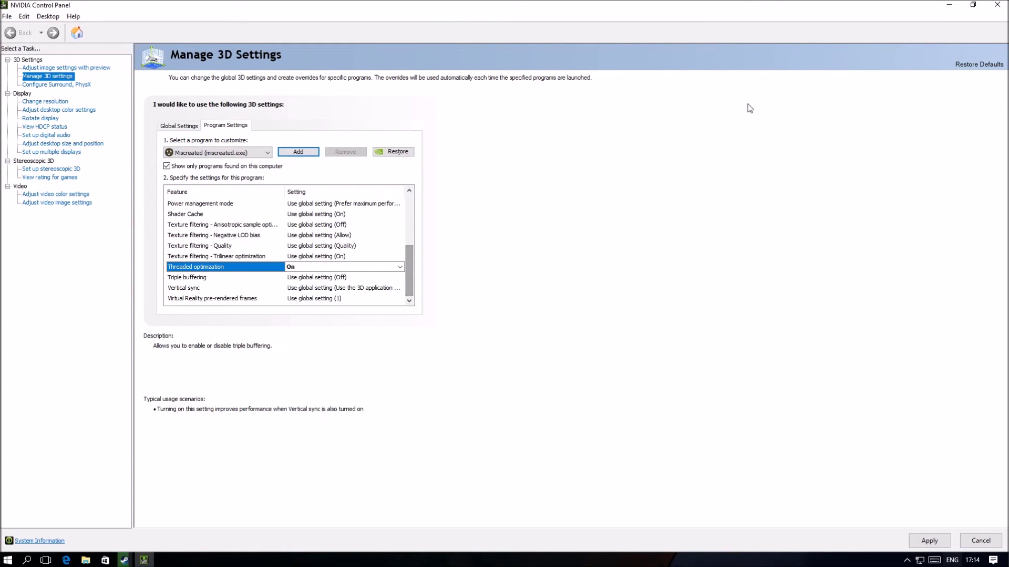
{"action": "left_click", "coordinate": [997, 5]}
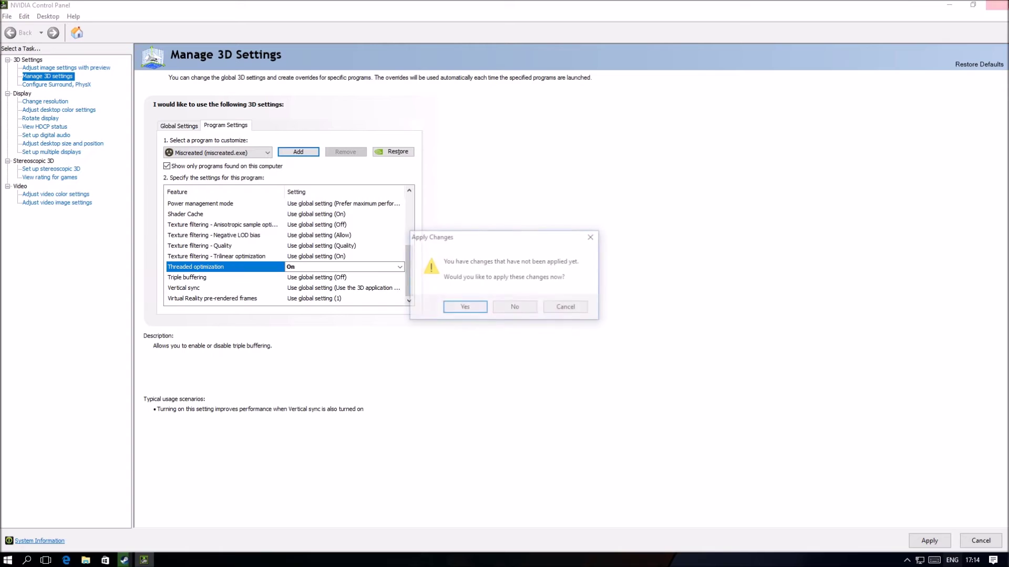
{"action": "left_click", "coordinate": [515, 310]}
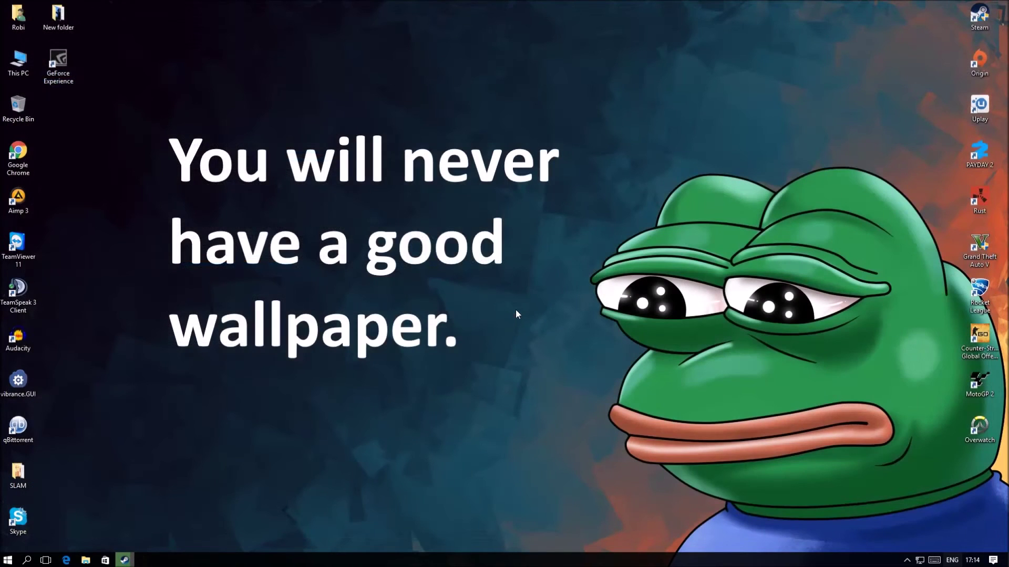
Launch Steam and browse Miscreated's local files from its Properties.
{"action": "double_click", "coordinate": [985, 17]}
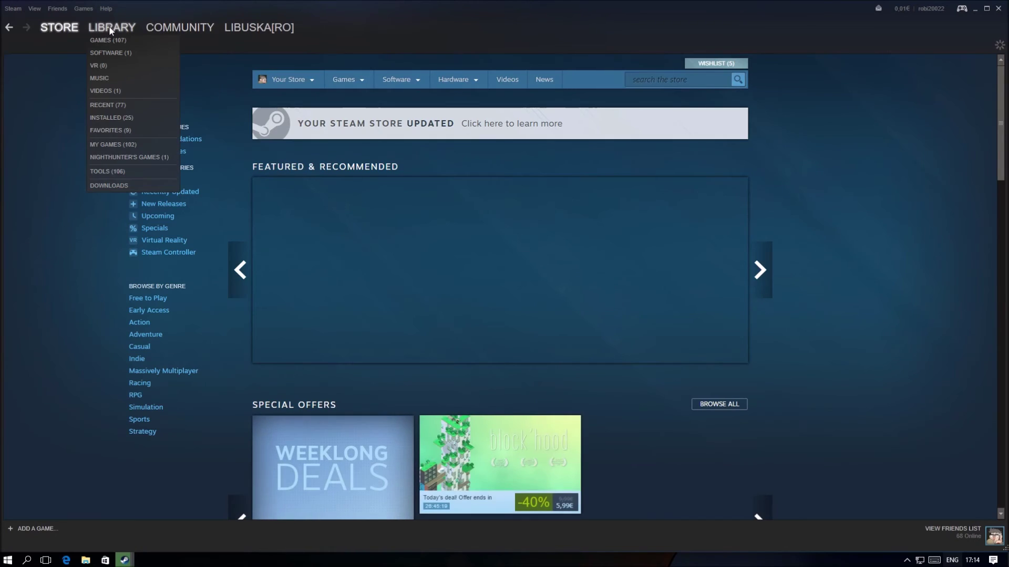
{"action": "left_click", "coordinate": [109, 26]}
{"action": "right_click", "coordinate": [81, 100]}
{"action": "left_click", "coordinate": [142, 251]}
{"action": "left_click", "coordinate": [450, 143]}
{"action": "left_click", "coordinate": [443, 175]}
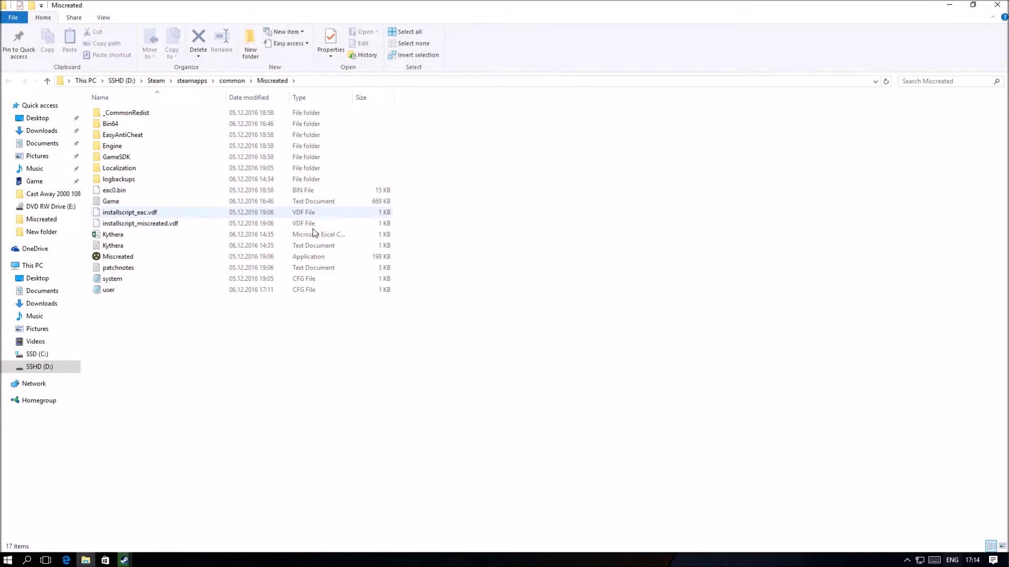
Open user.cfg in maximized Notepad, with the cursor at the end of e_ParticlesShadows=0.
{"action": "double_click", "coordinate": [186, 290]}
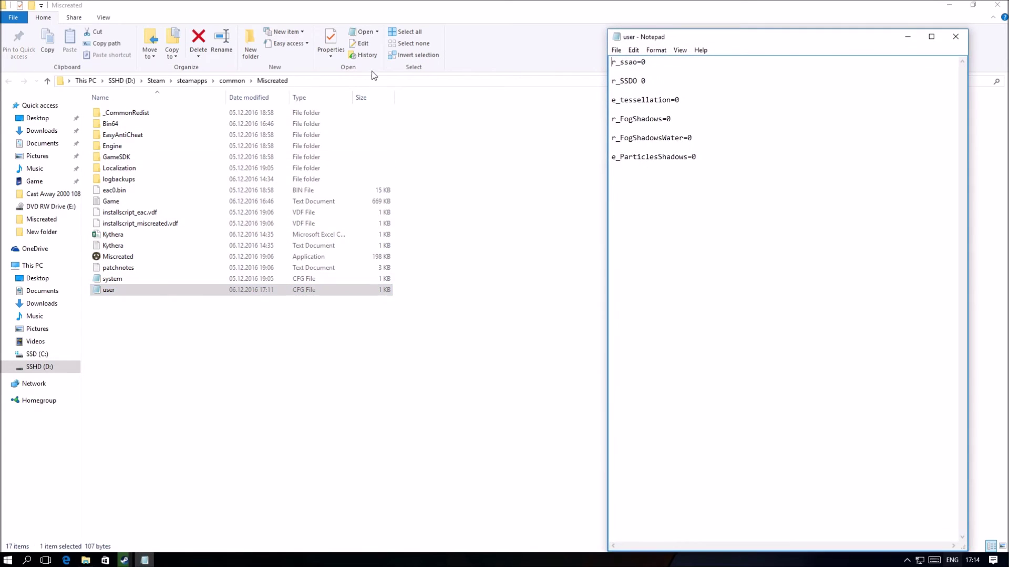
{"action": "left_click", "coordinate": [932, 37]}
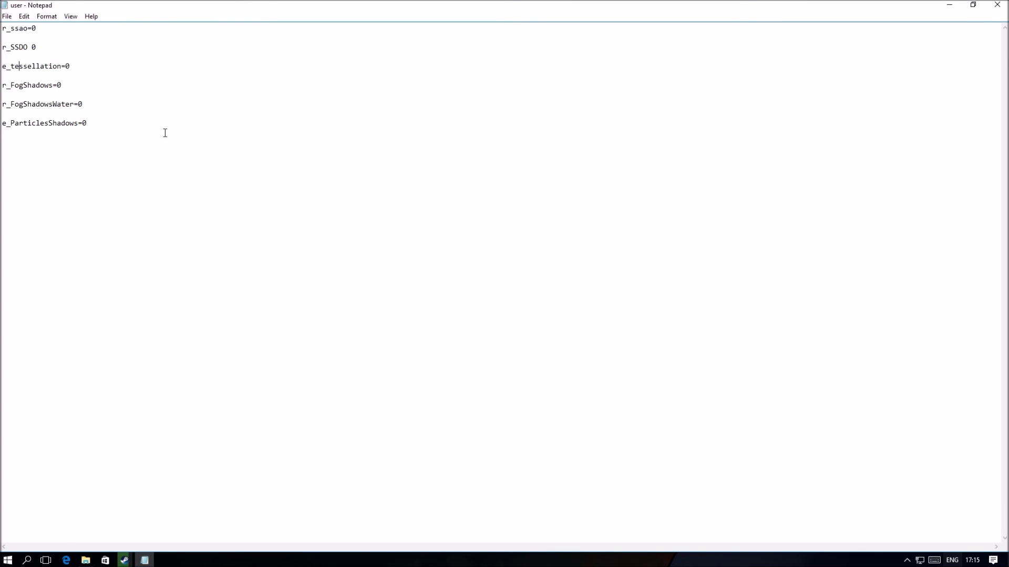
{"action": "left_click", "coordinate": [109, 132]}
{"action": "left_click", "coordinate": [102, 126]}
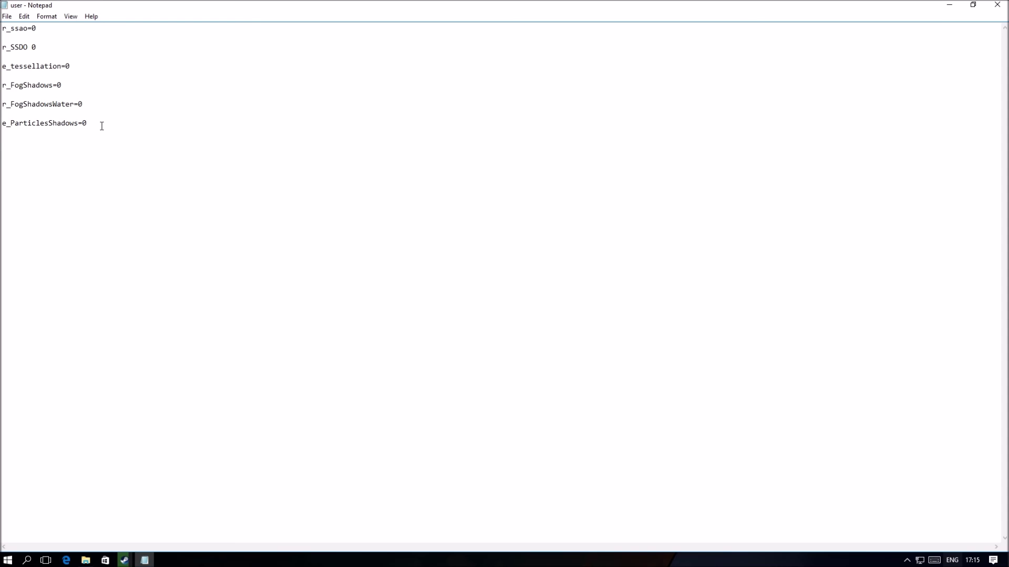